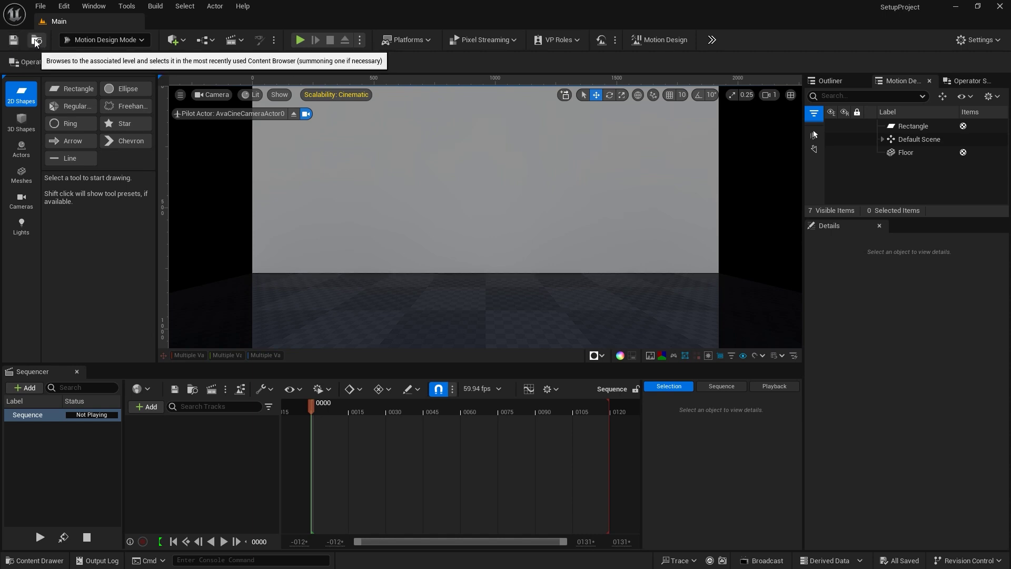
- Browse to the Main level so the Content folder shows Main and Main_BuiltData
click(36, 41)
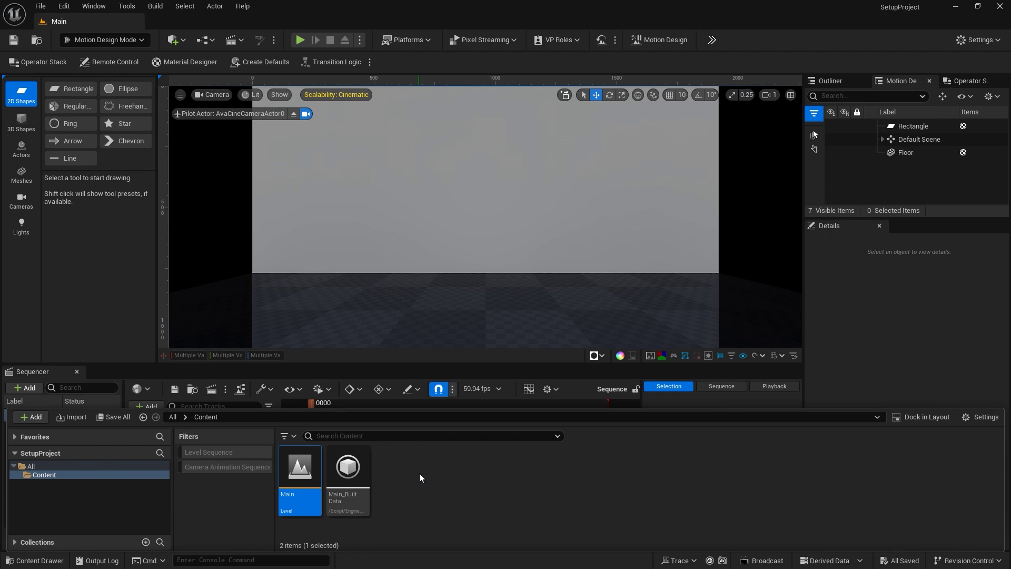
- Cycle the editor mode through Selection and Modeling, then return to Motion Design
click(103, 41)
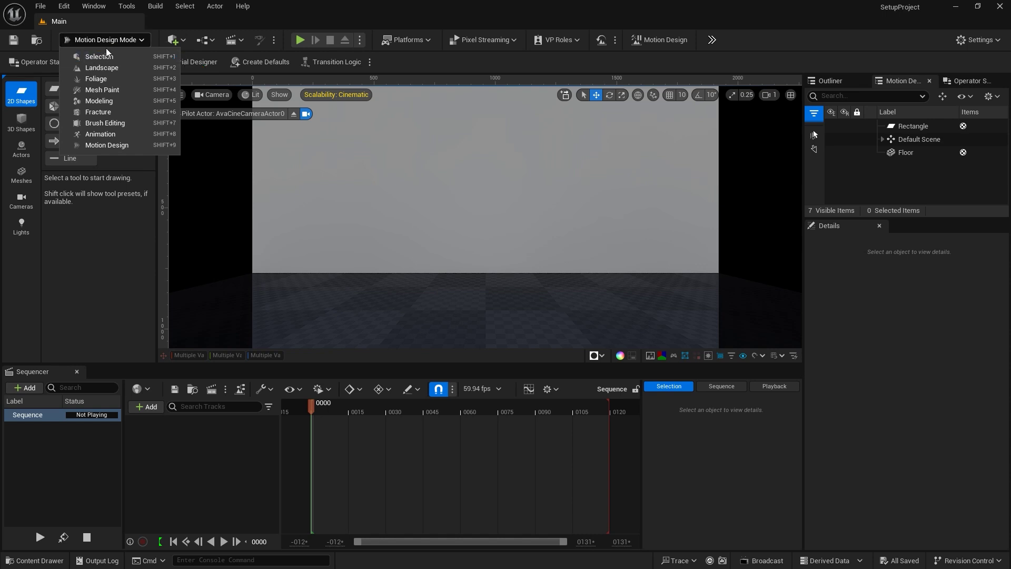
click(106, 55)
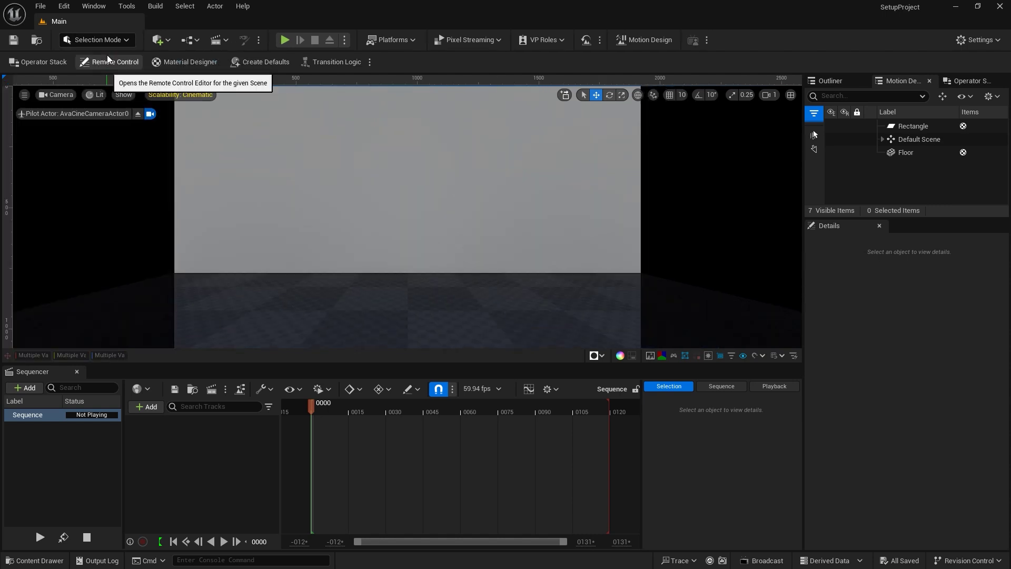
click(107, 41)
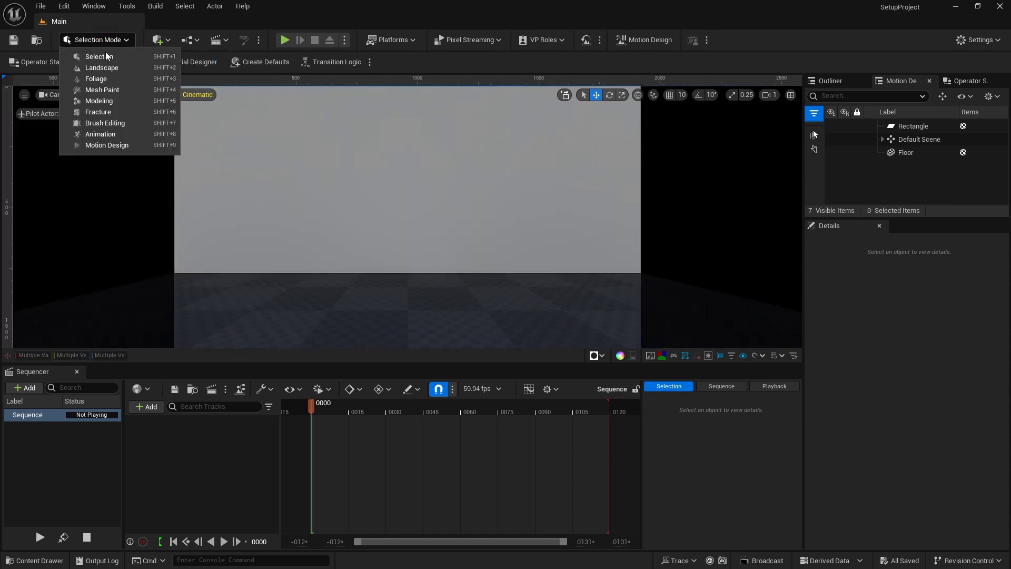
click(109, 102)
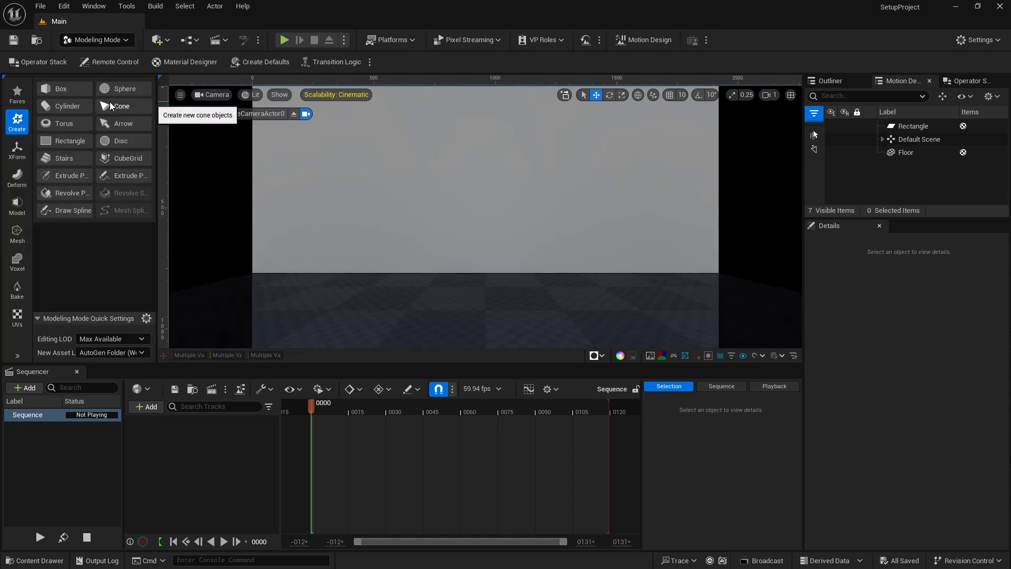
click(105, 41)
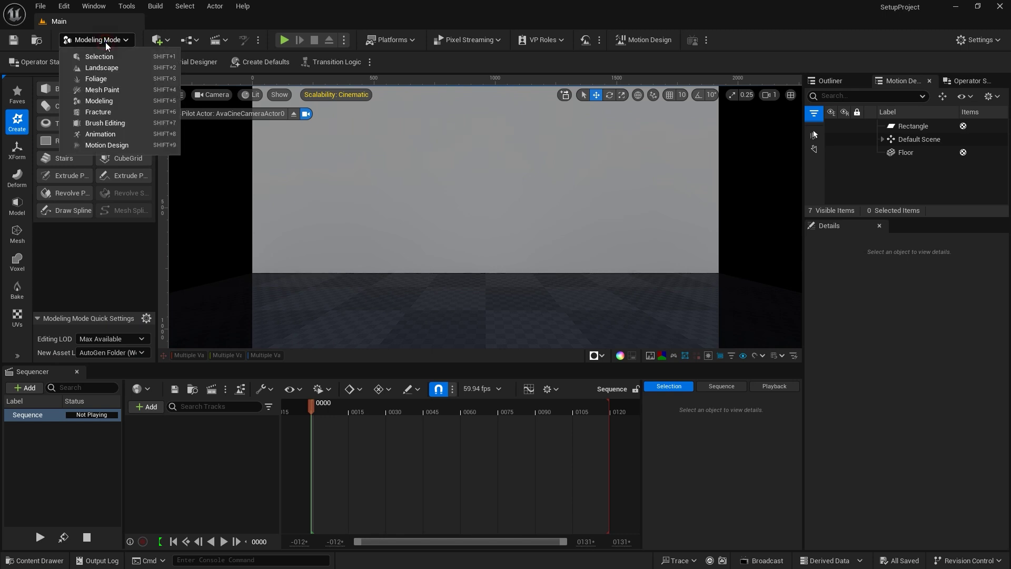
click(113, 143)
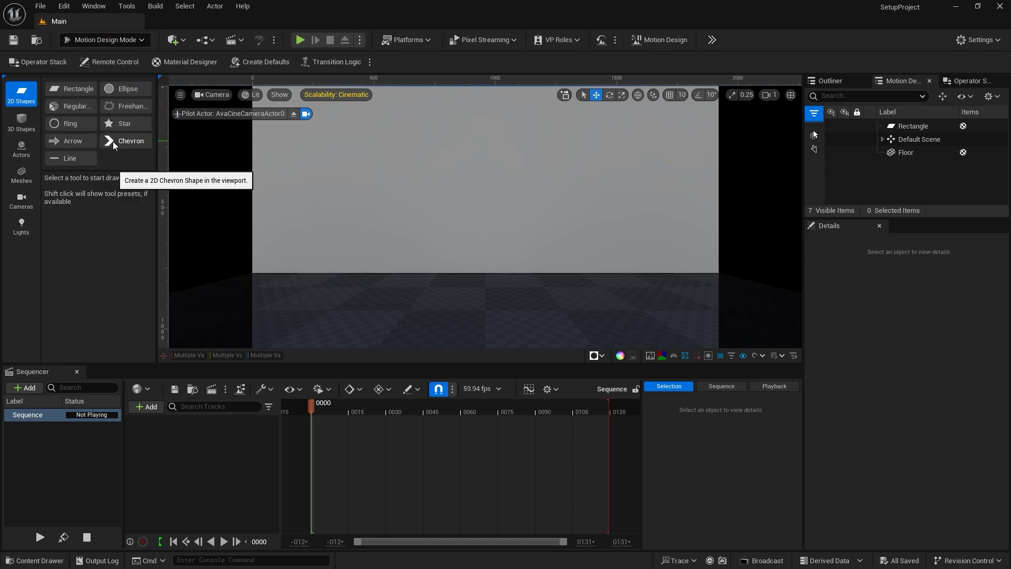
- Open Quixel Bridge from Quick Add and scroll through its home page
click(179, 41)
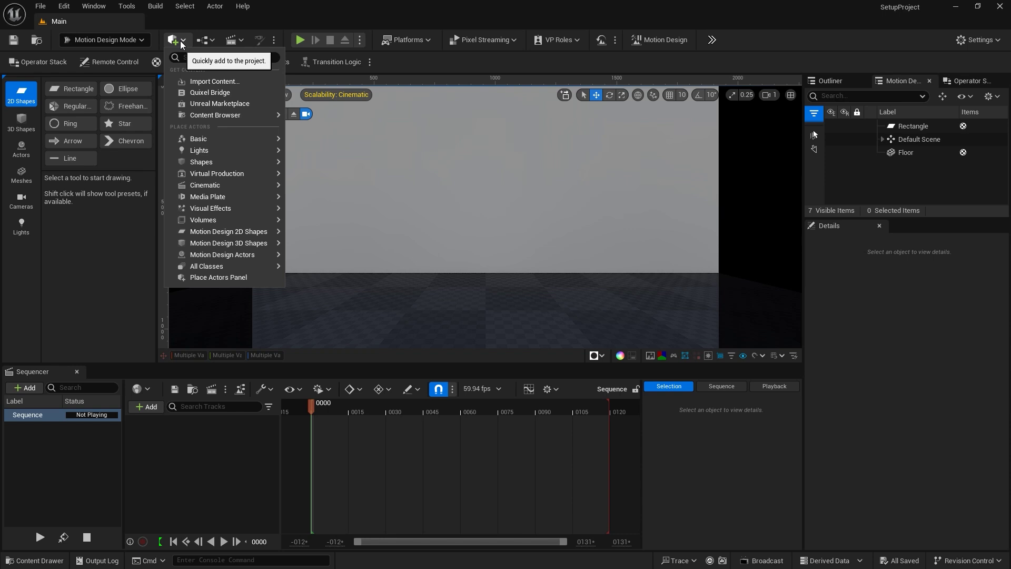
click(200, 91)
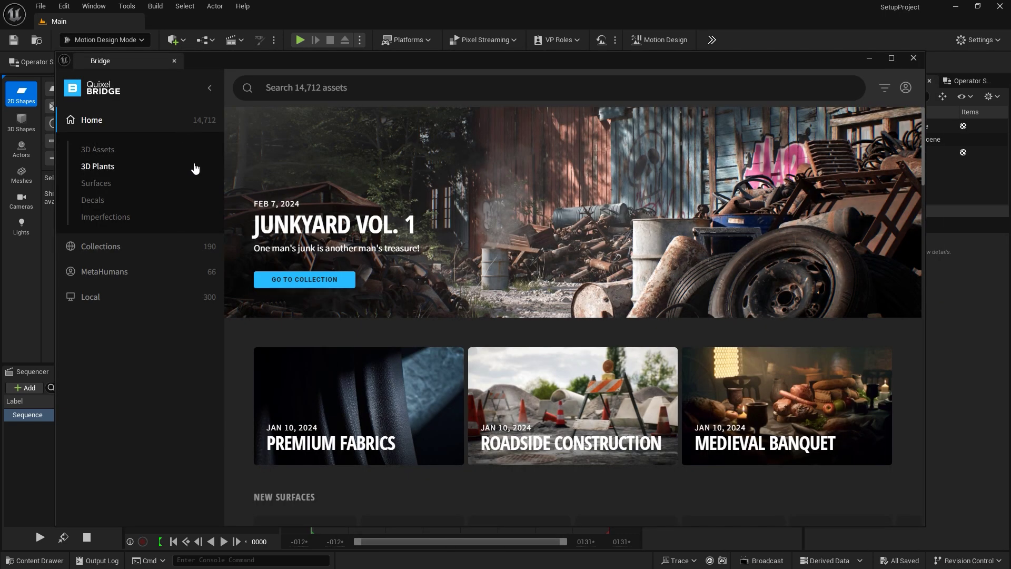
scroll(296, 209, down, 4)
scroll(295, 209, down, 7)
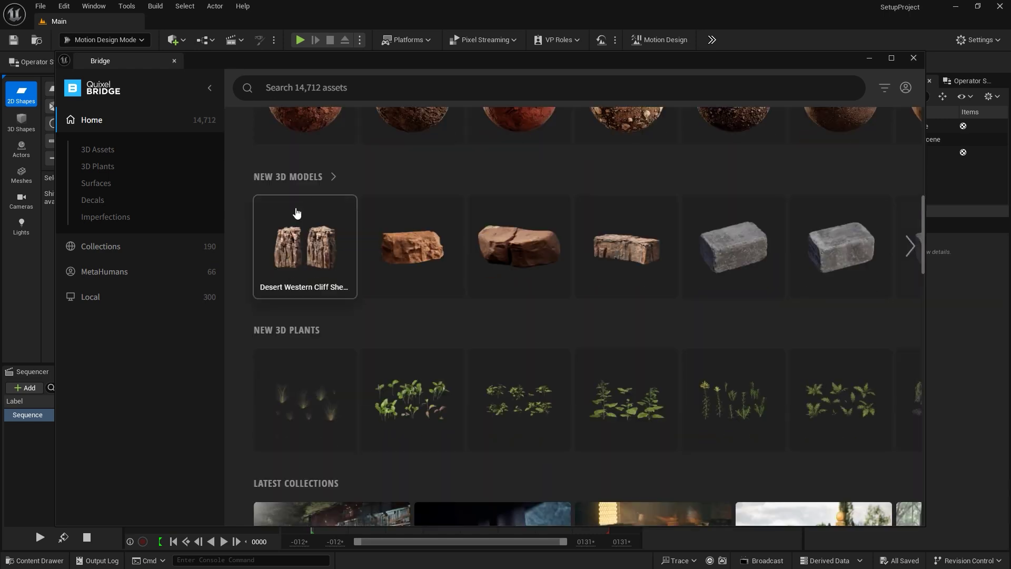
scroll(296, 212, down, 6)
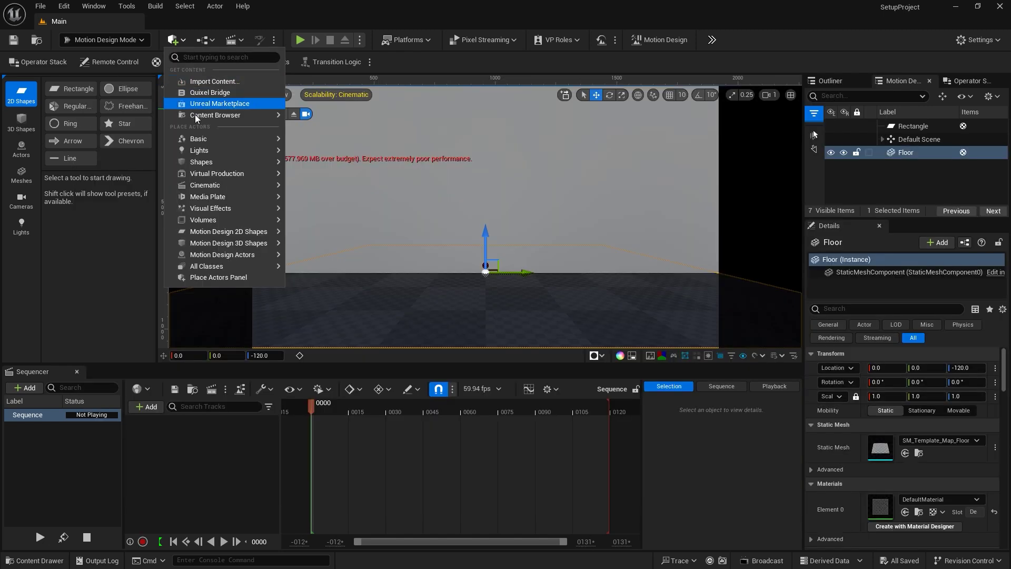
mouse_move(195, 116)
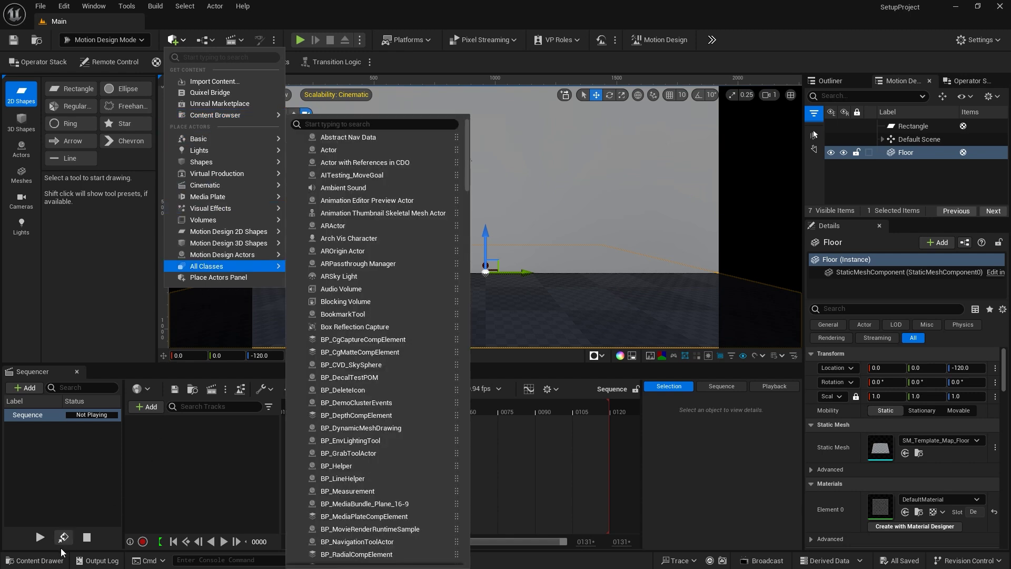
- Enlarge the Content Drawer, then browse the Quick Add Basic actor types and dismiss the menu
click(52, 561)
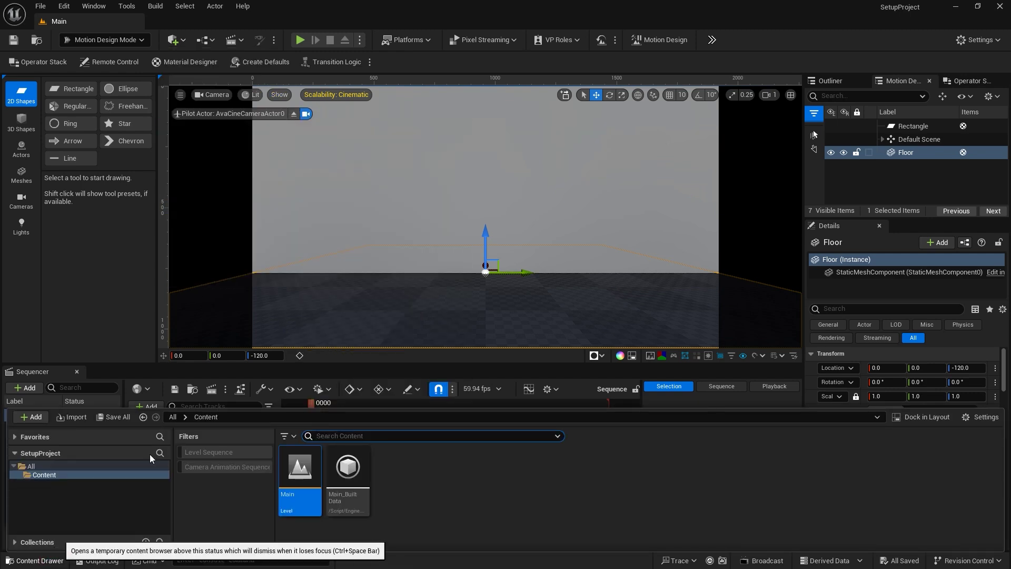
drag(229, 410, 235, 321)
click(176, 39)
mouse_move(223, 140)
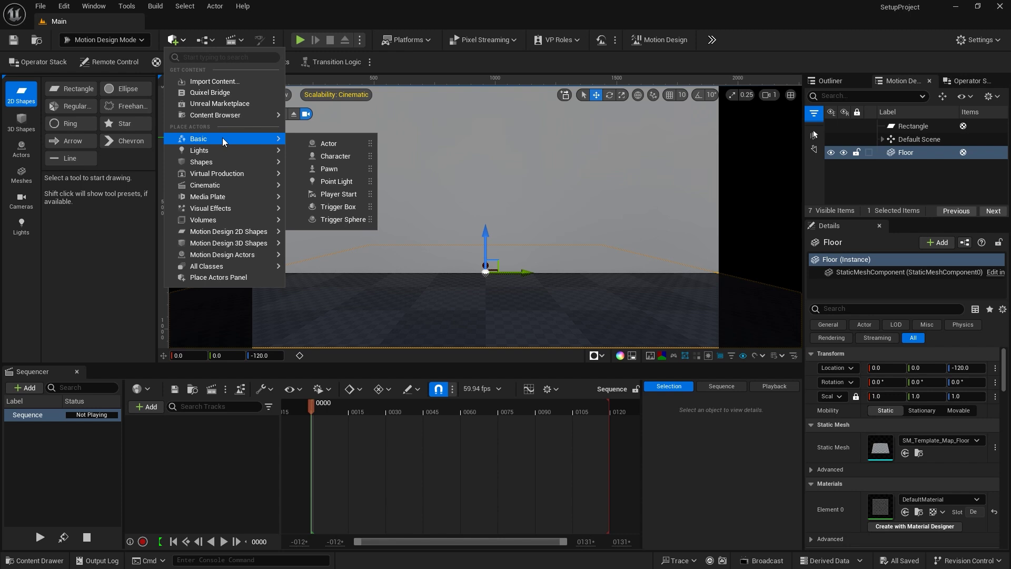
click(209, 42)
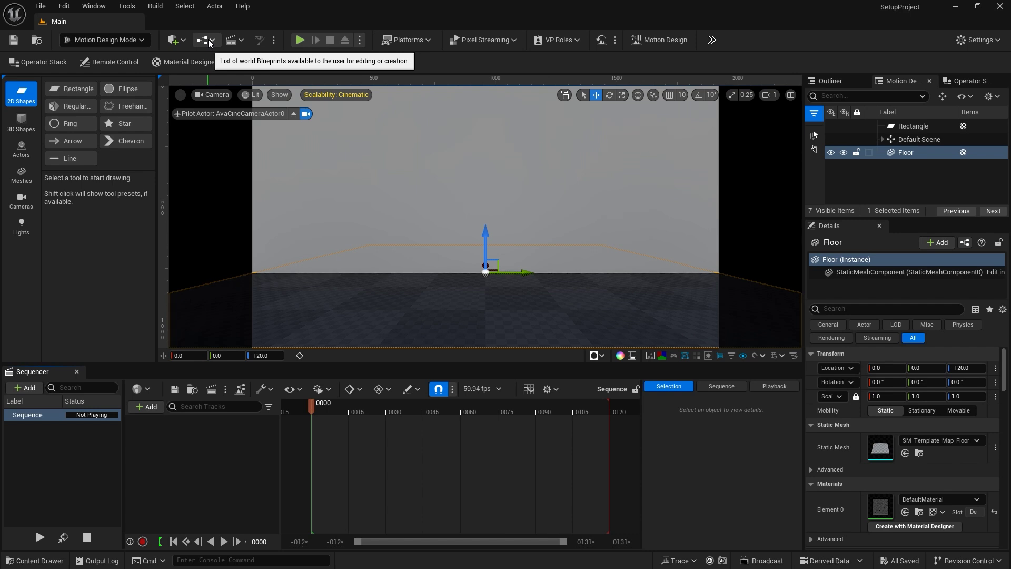
- Look over the Cinematics level sequence options and close the list
click(239, 41)
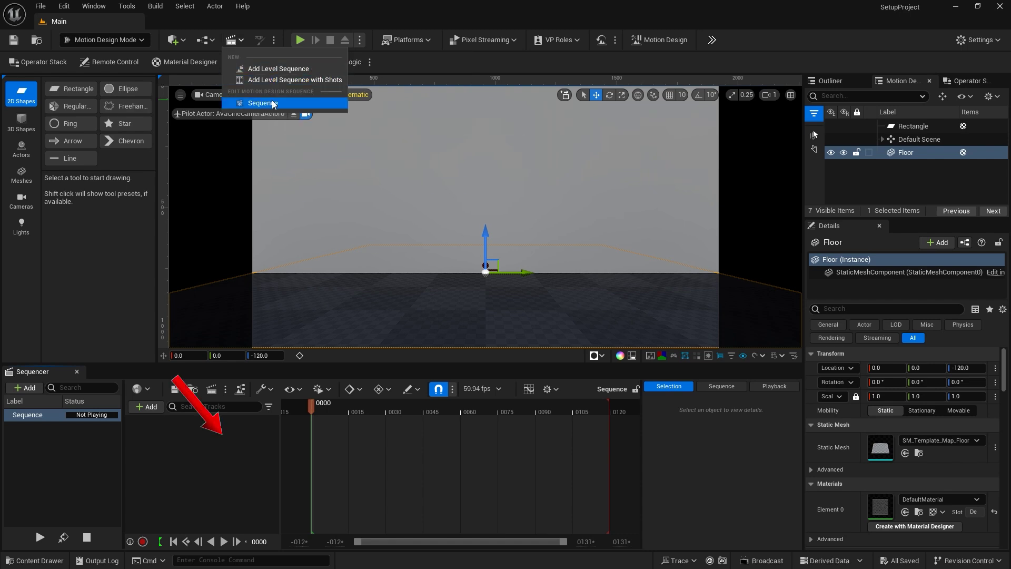
click(235, 477)
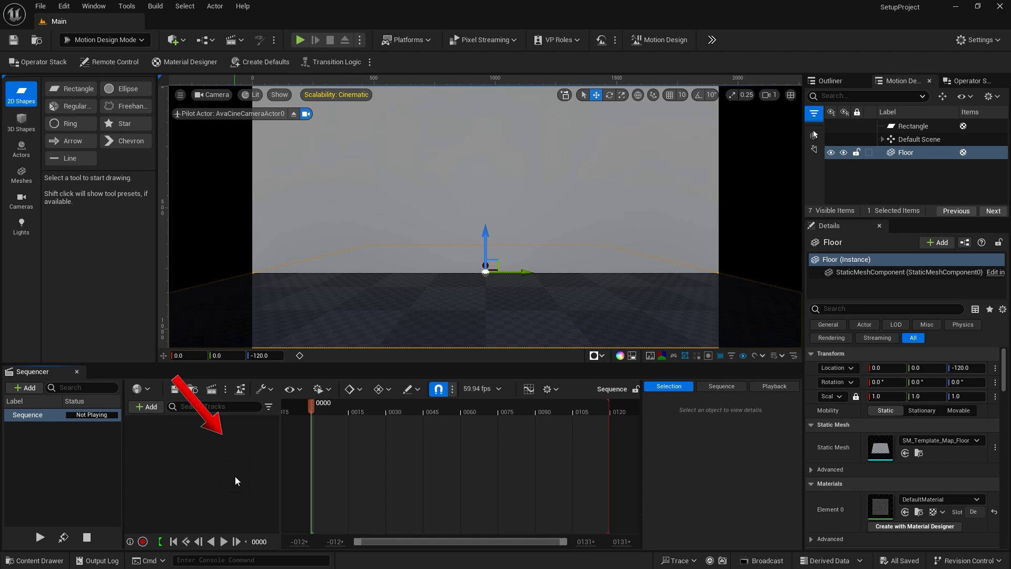
- Deactivate the Motion Design interface, confirming with Yes, then turn it back on
click(667, 40)
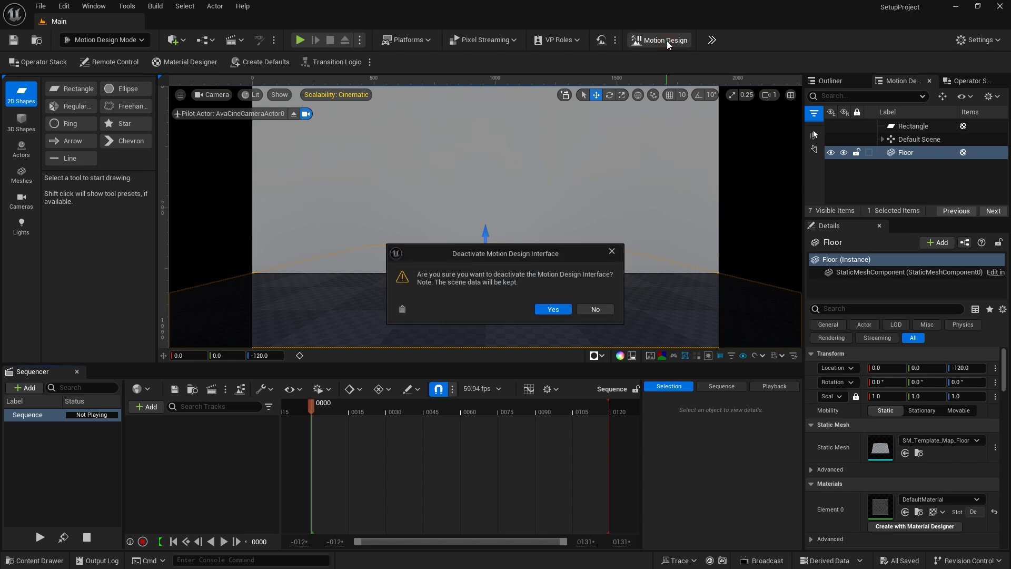
click(551, 308)
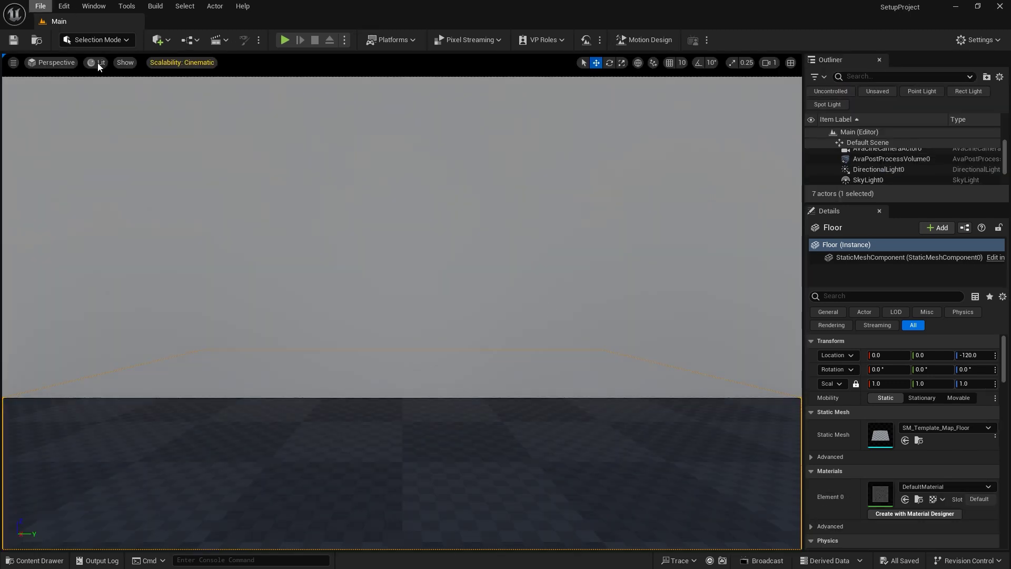
click(650, 47)
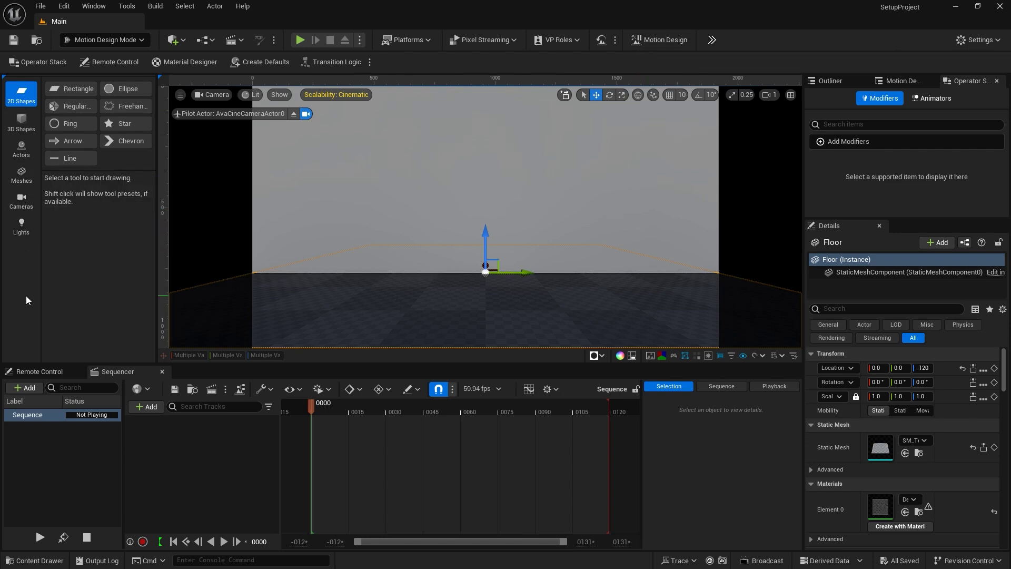
click(61, 66)
click(934, 103)
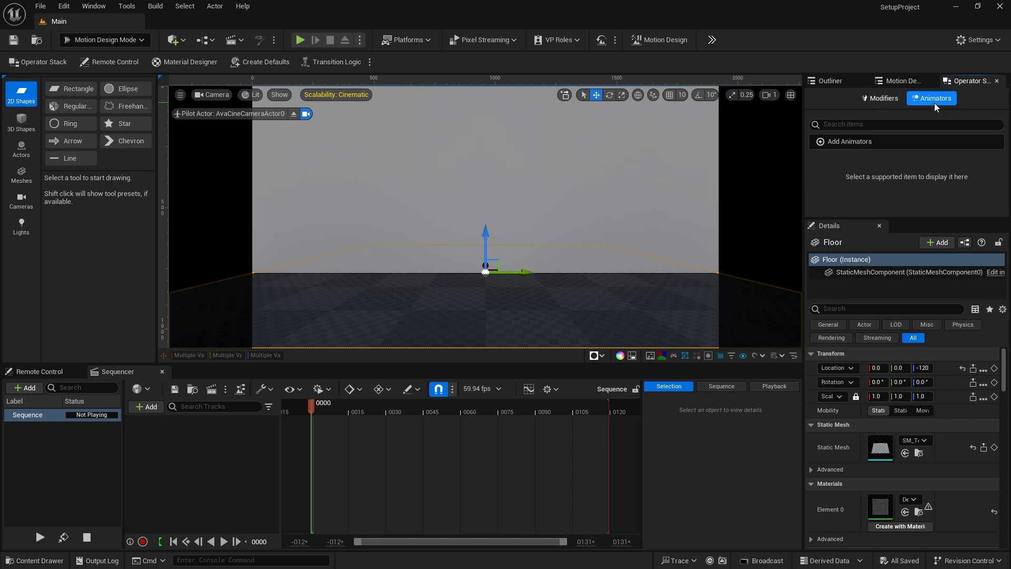
click(906, 144)
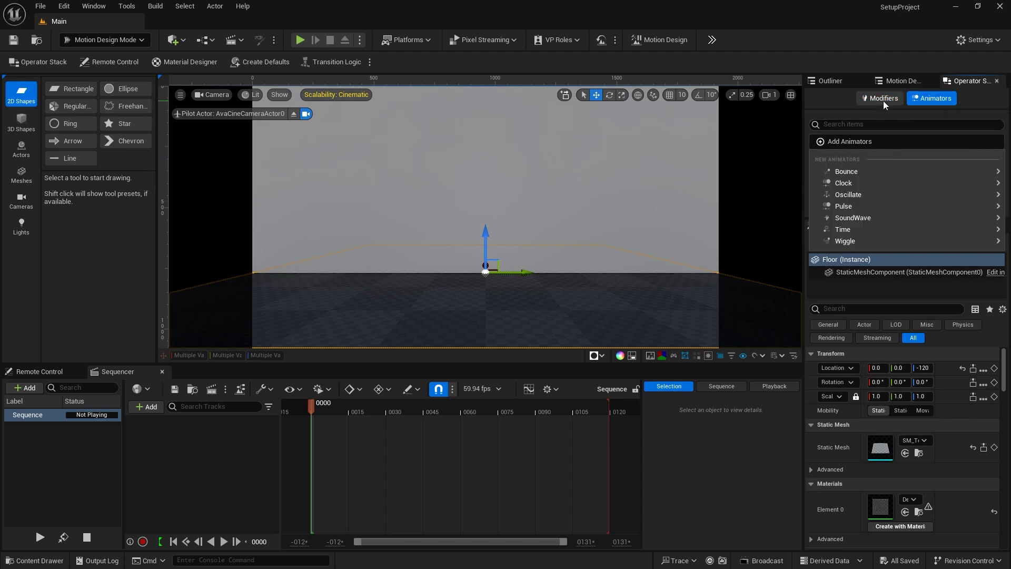
click(883, 100)
click(884, 100)
click(894, 139)
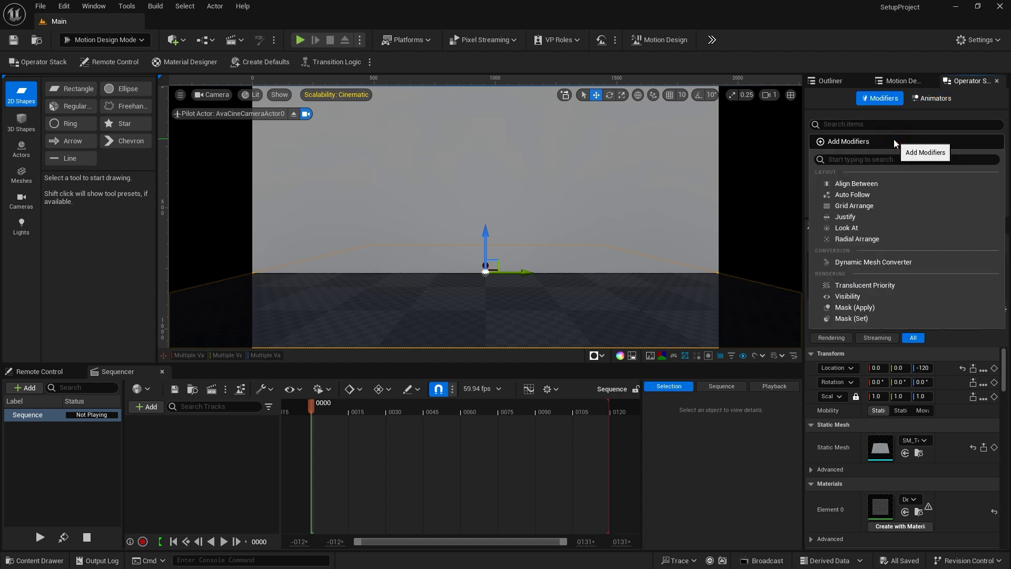
click(932, 98)
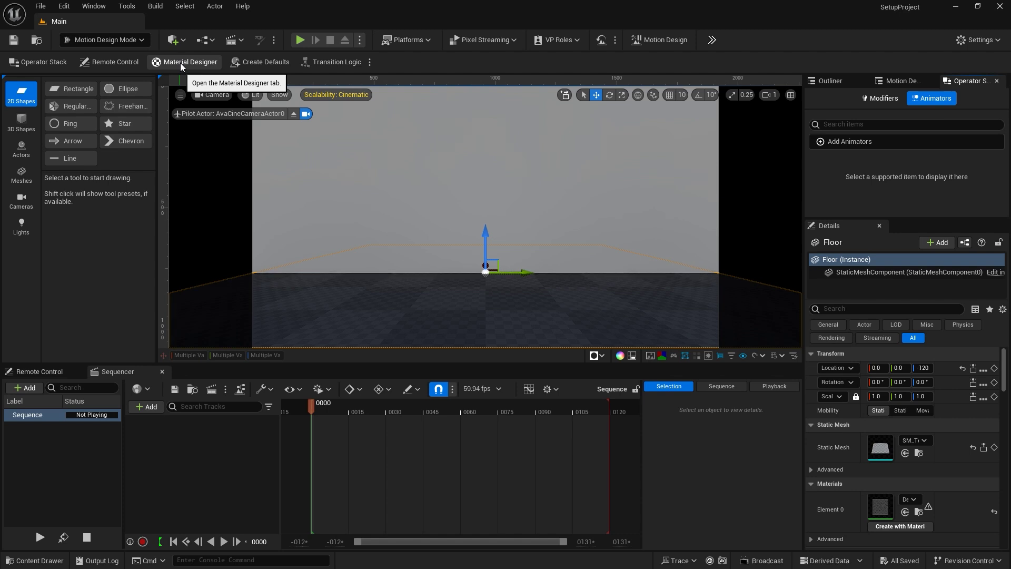
- In Material Designer, change the Floor layer from Texture to Solid Color blue 235789FF
click(180, 62)
click(346, 238)
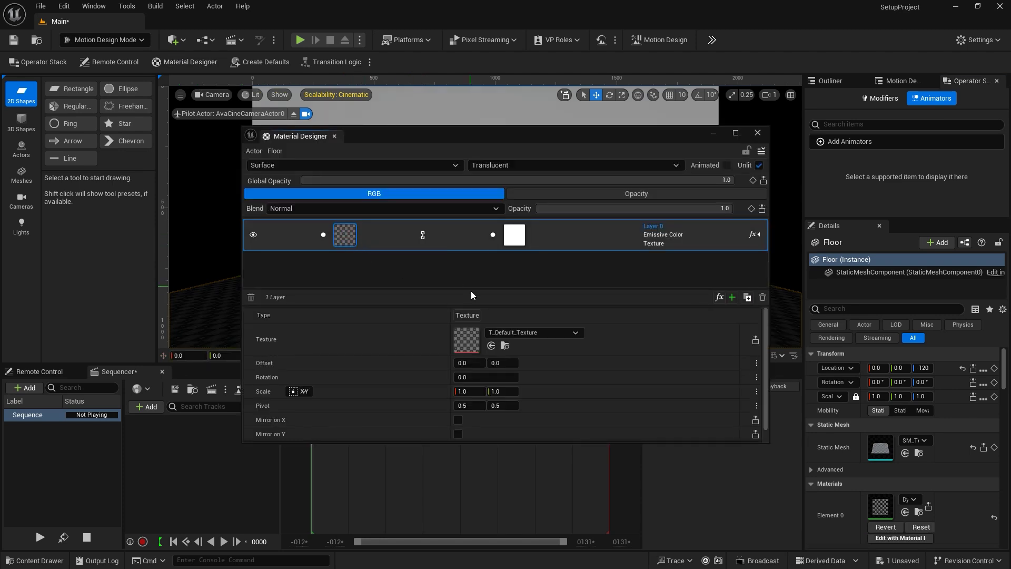
click(467, 315)
click(490, 355)
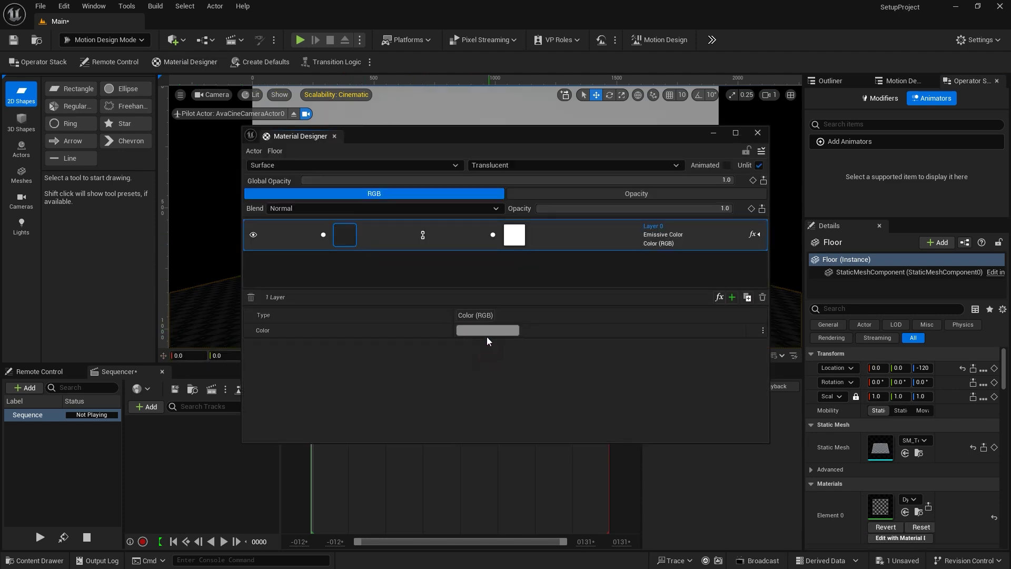
click(483, 330)
click(513, 349)
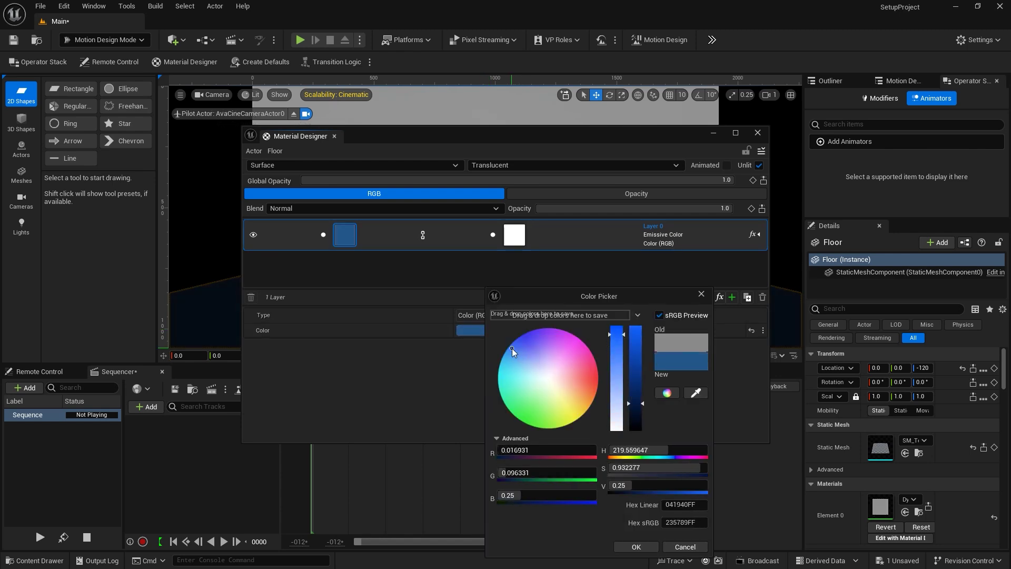
click(645, 548)
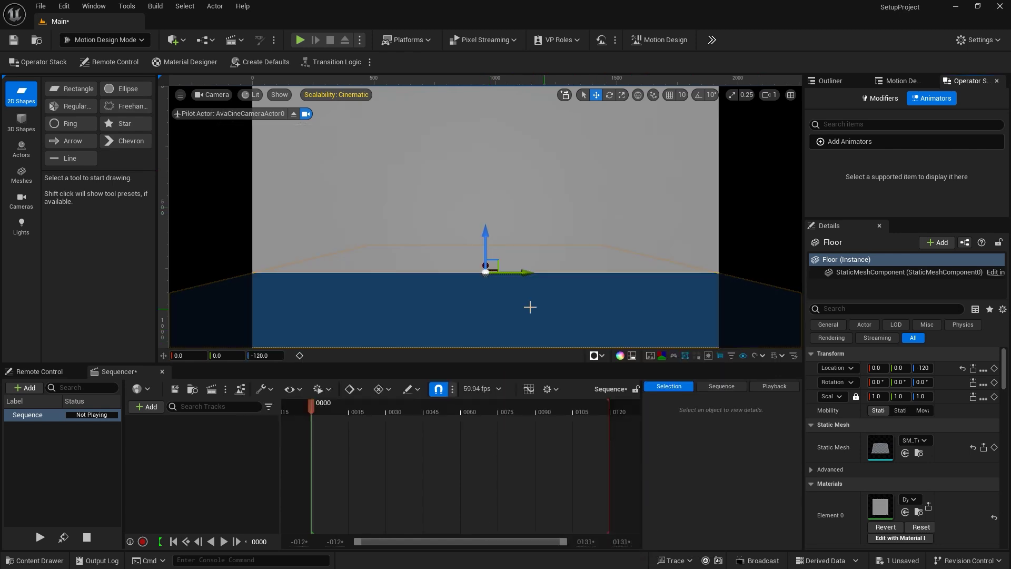
- Open and close the Configure Default Scene Actors dialog, then expand Default Scene in the outliner
click(259, 61)
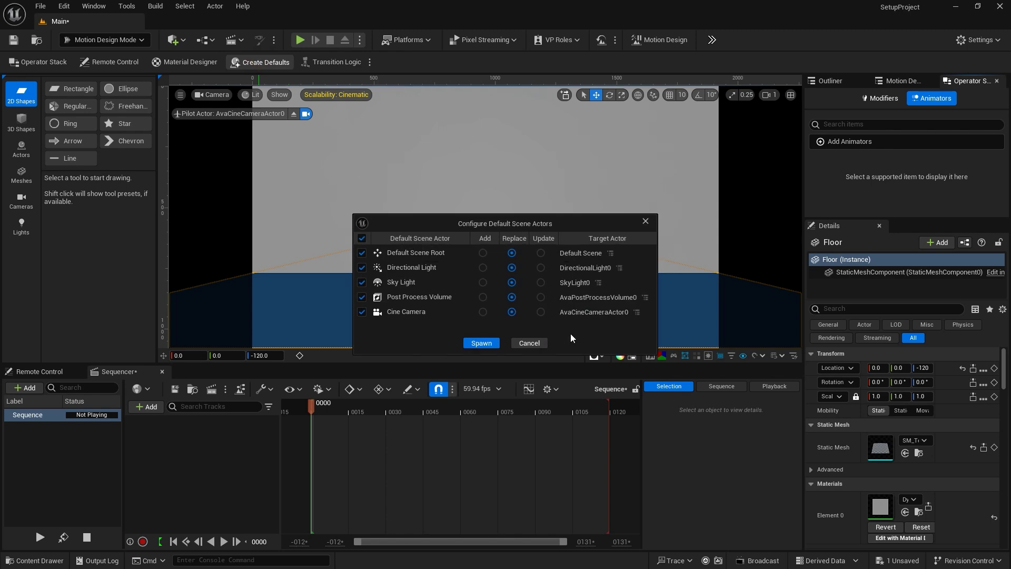
key(Return)
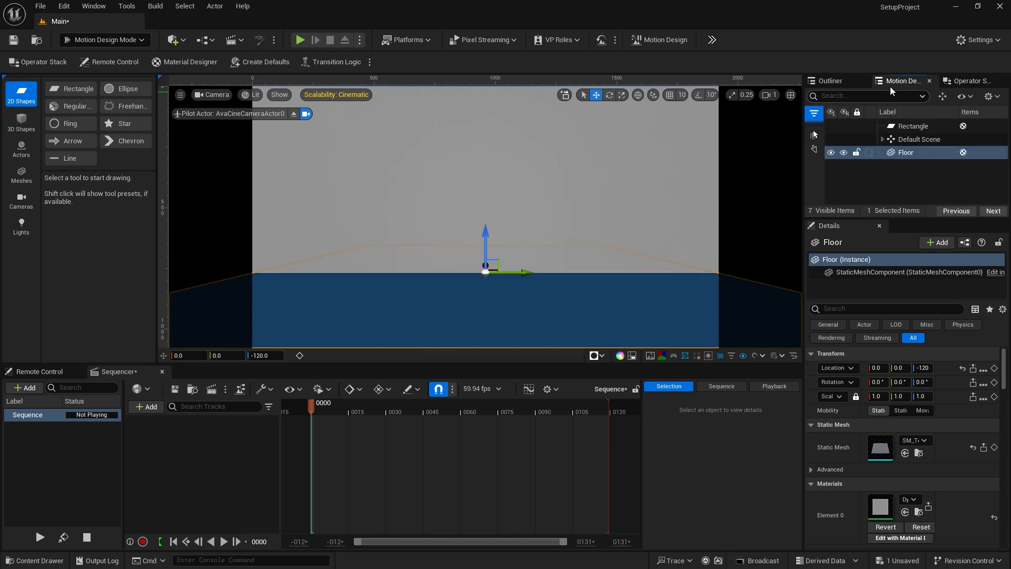
click(882, 140)
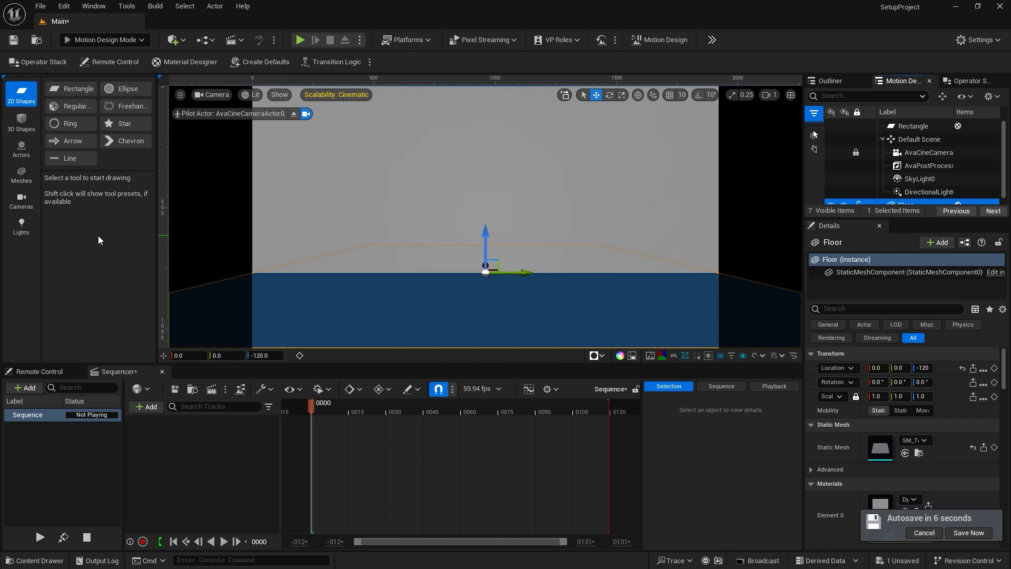
- Browse the Actors, Meshes, Cameras and Lights toolbox tabs, ending back on 3D Shapes
click(23, 126)
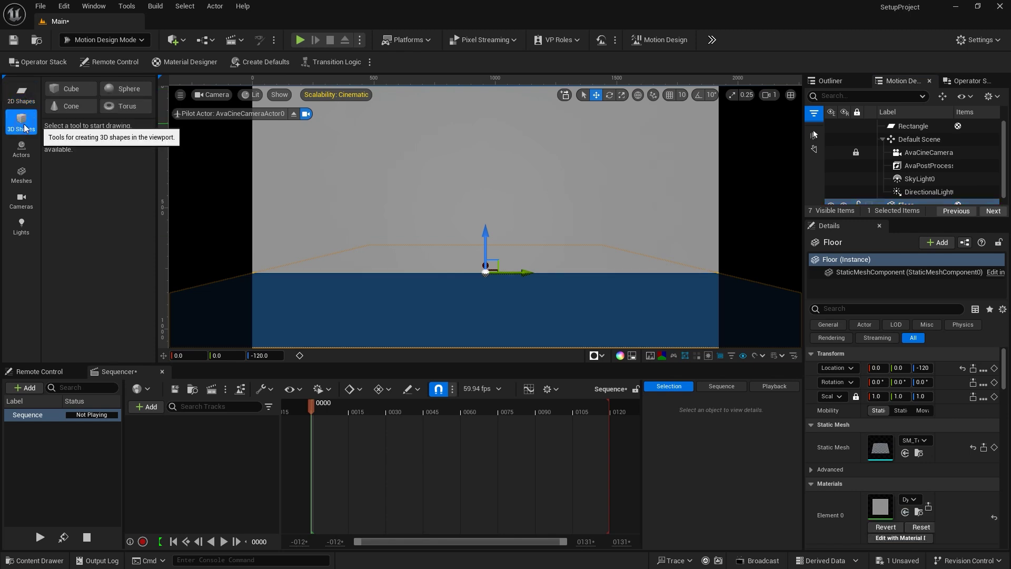
click(22, 151)
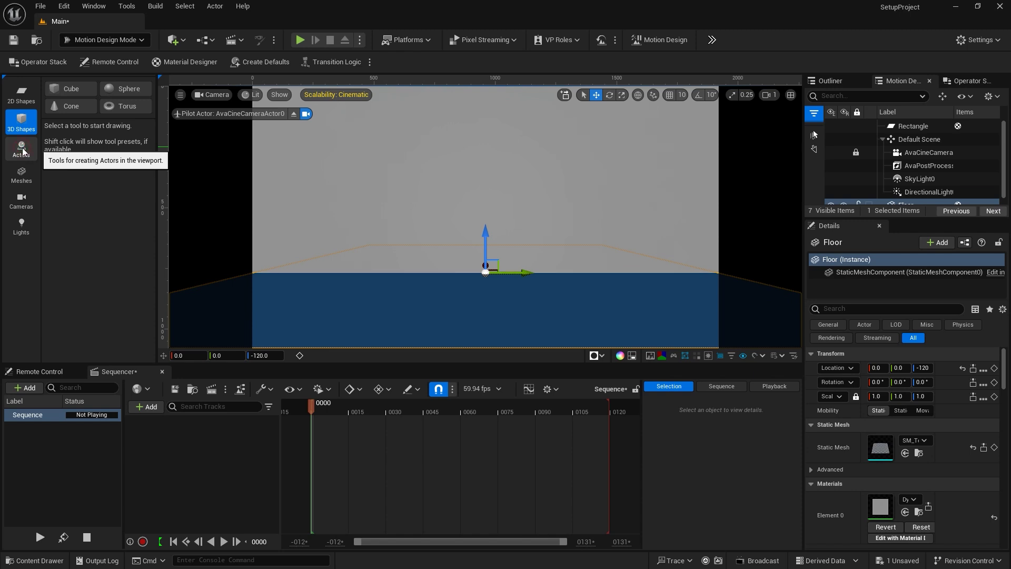
click(23, 177)
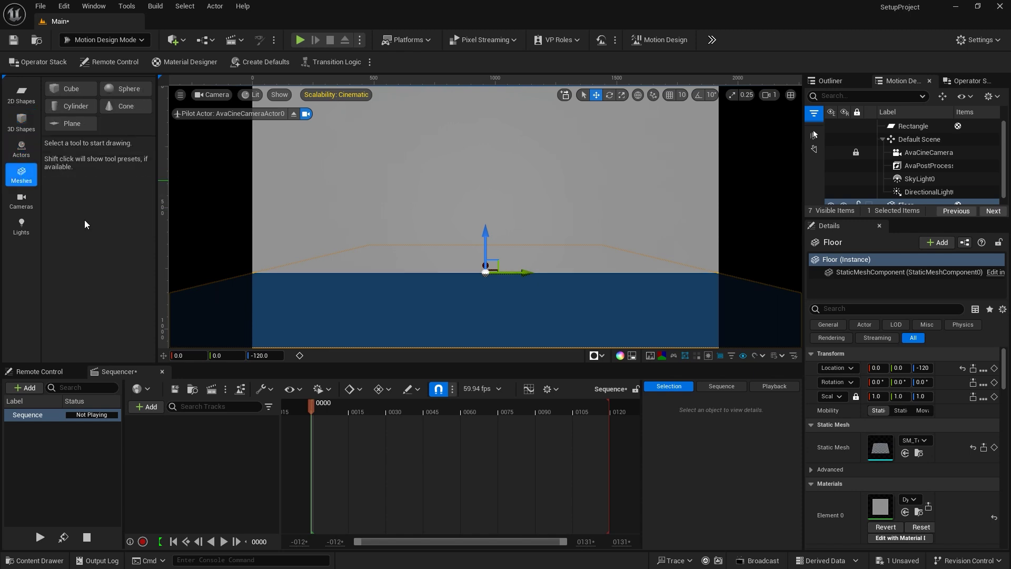
click(17, 200)
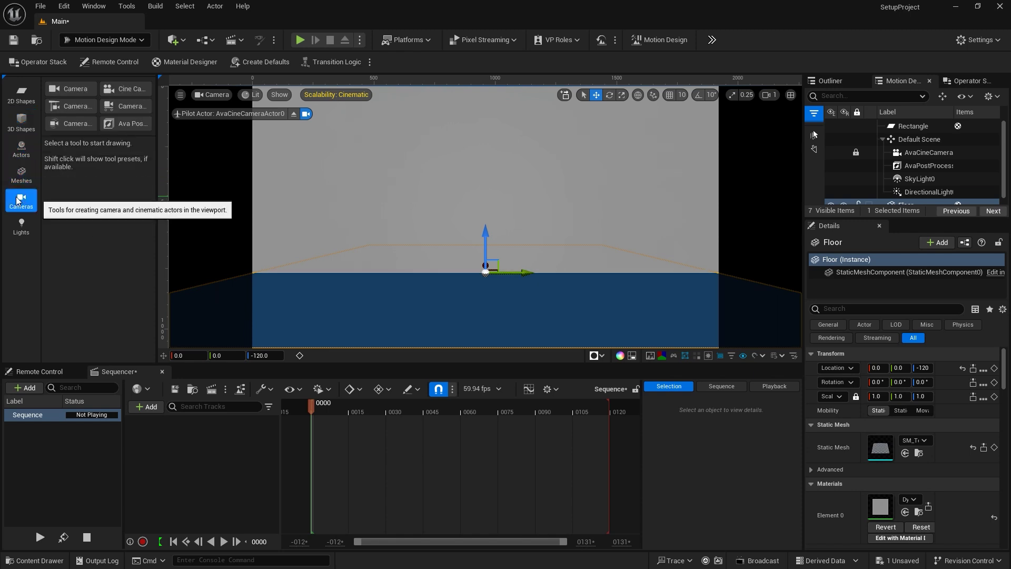
click(21, 222)
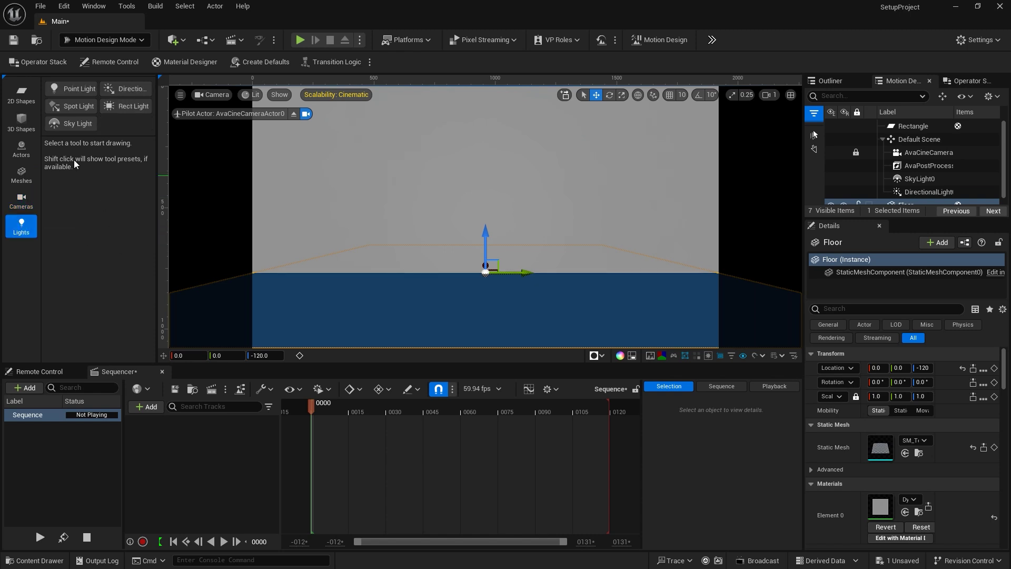
click(21, 120)
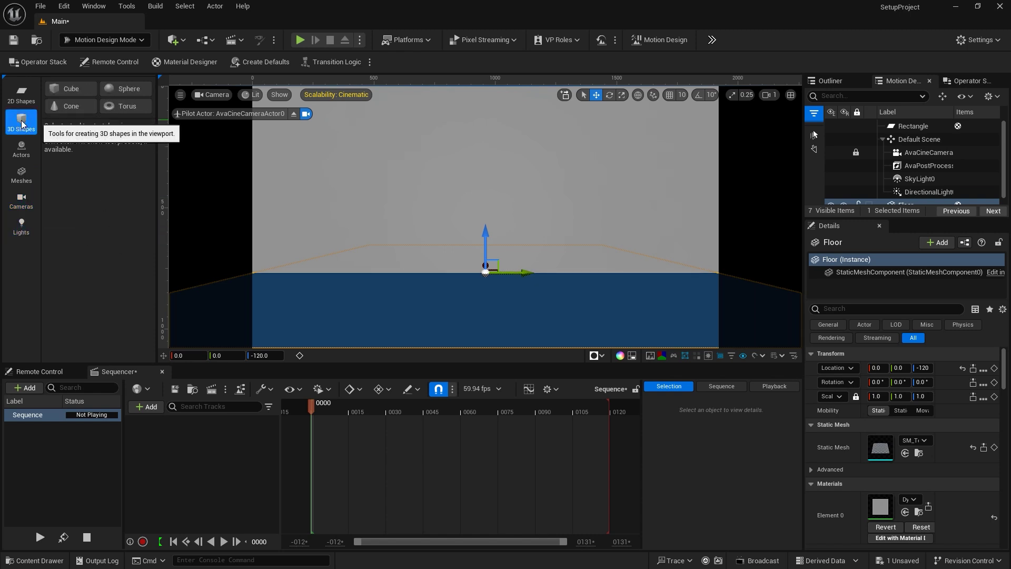
- Create a Cube at -72, 0, 0, then select Cube, Floor, Rectangle and Cube again
click(73, 88)
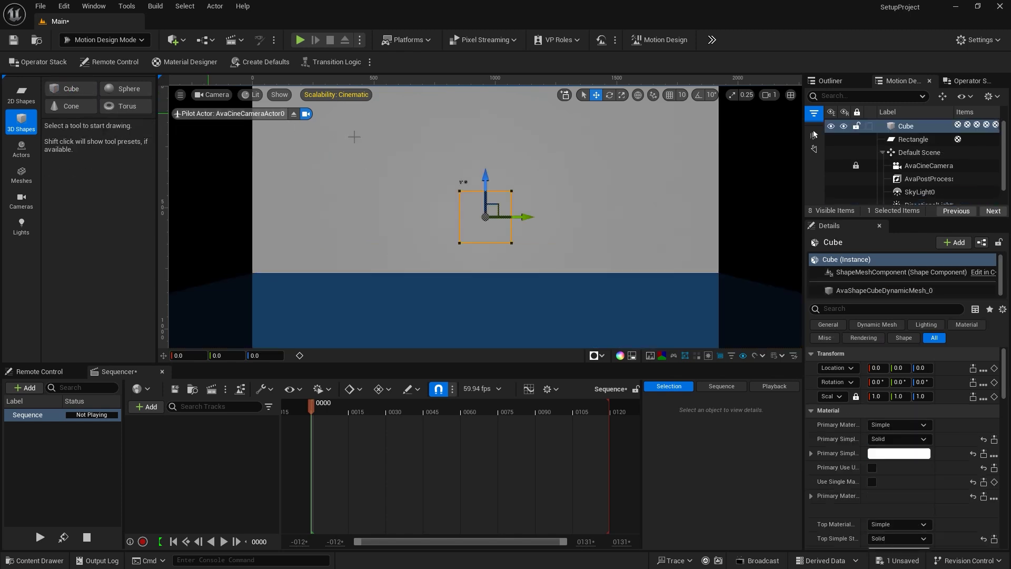
click(900, 126)
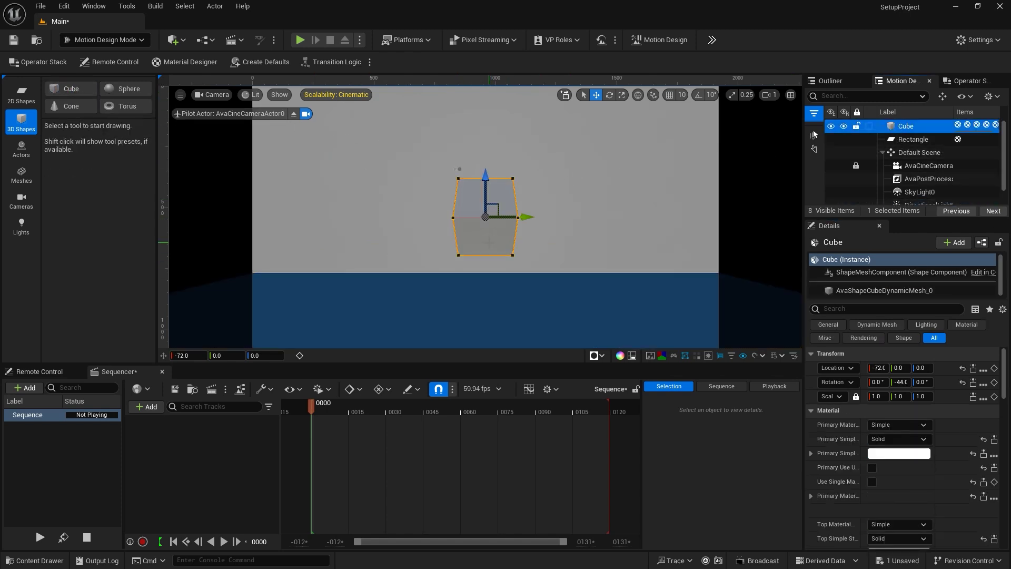
key(F2)
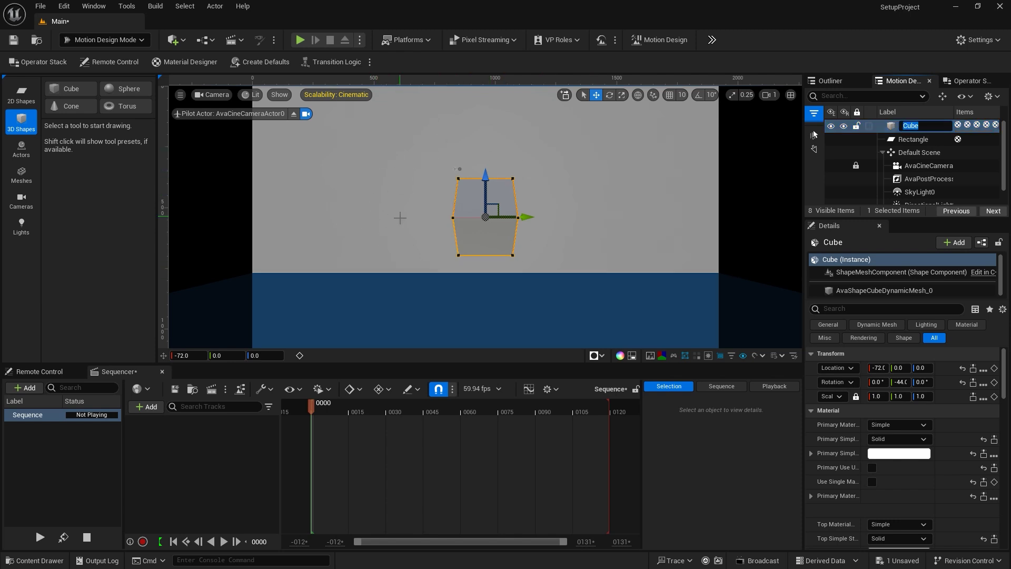
click(401, 216)
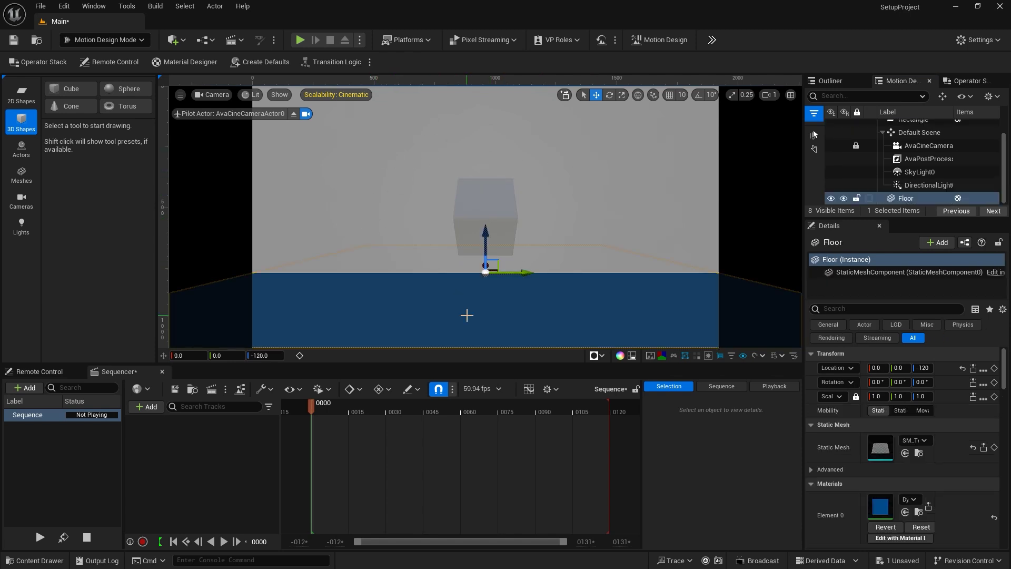
click(423, 166)
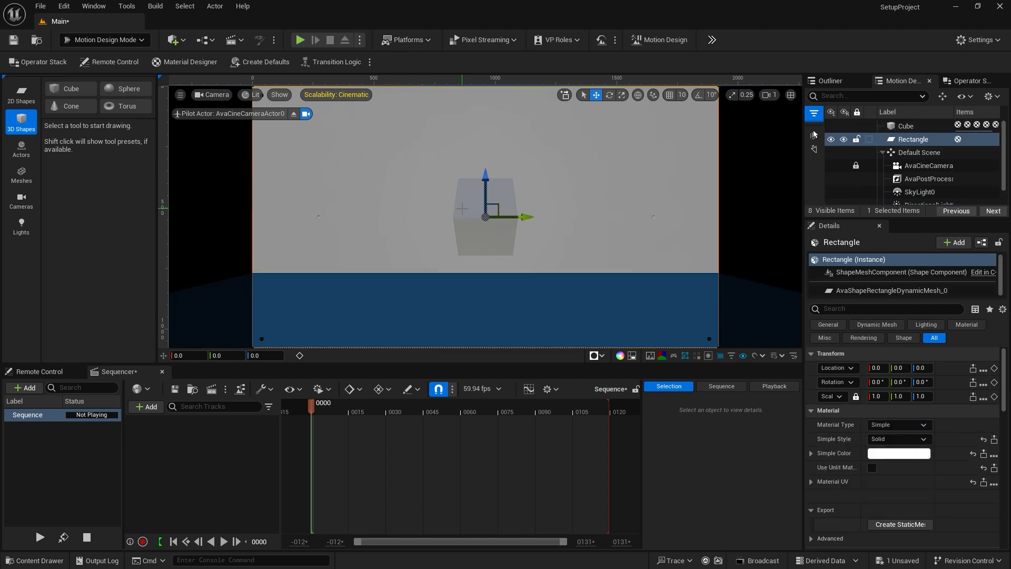
click(462, 208)
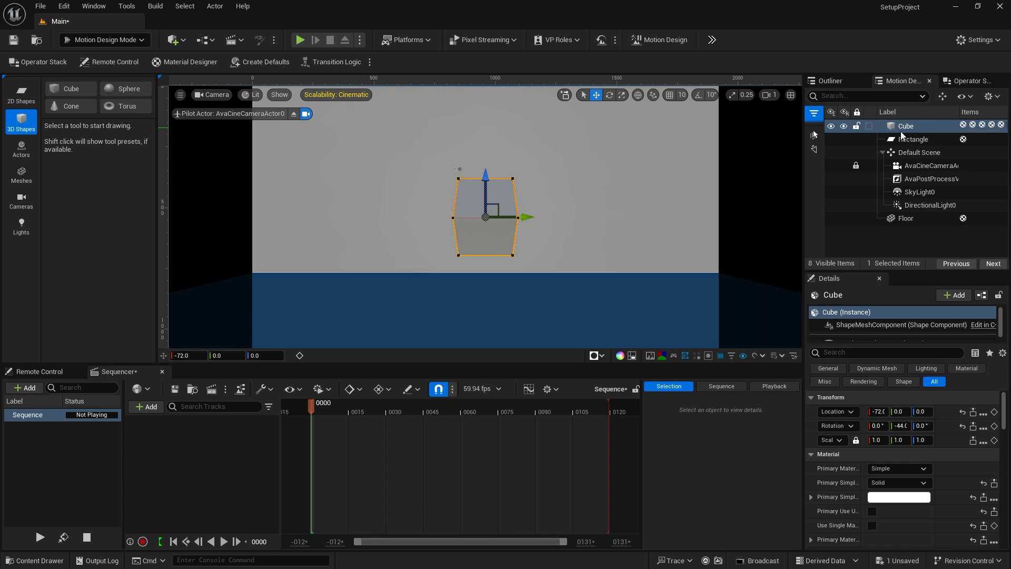
- Reselect the Cube and drag the Outliner/Details splitter up to make the Details panel taller
click(907, 219)
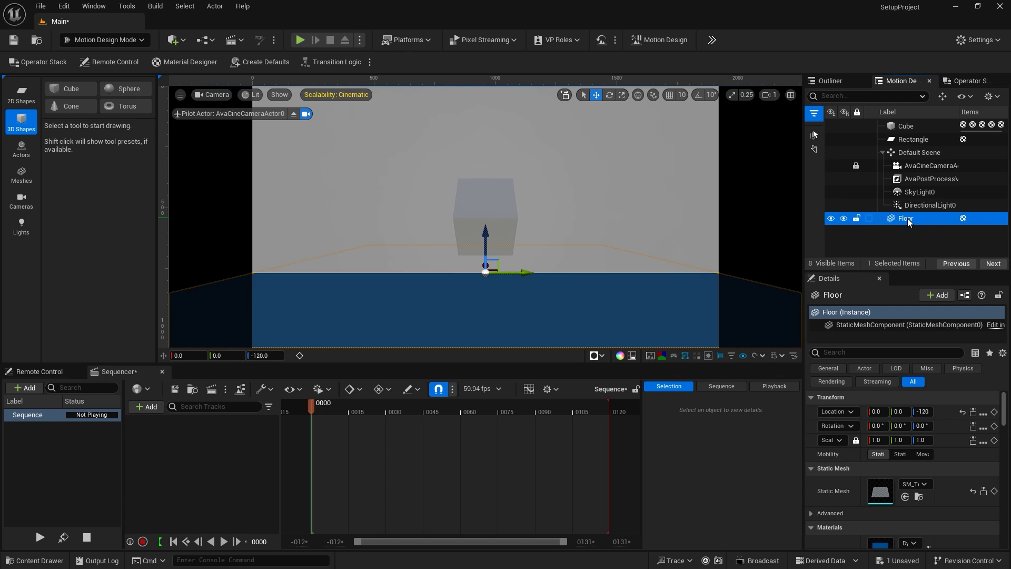
click(903, 127)
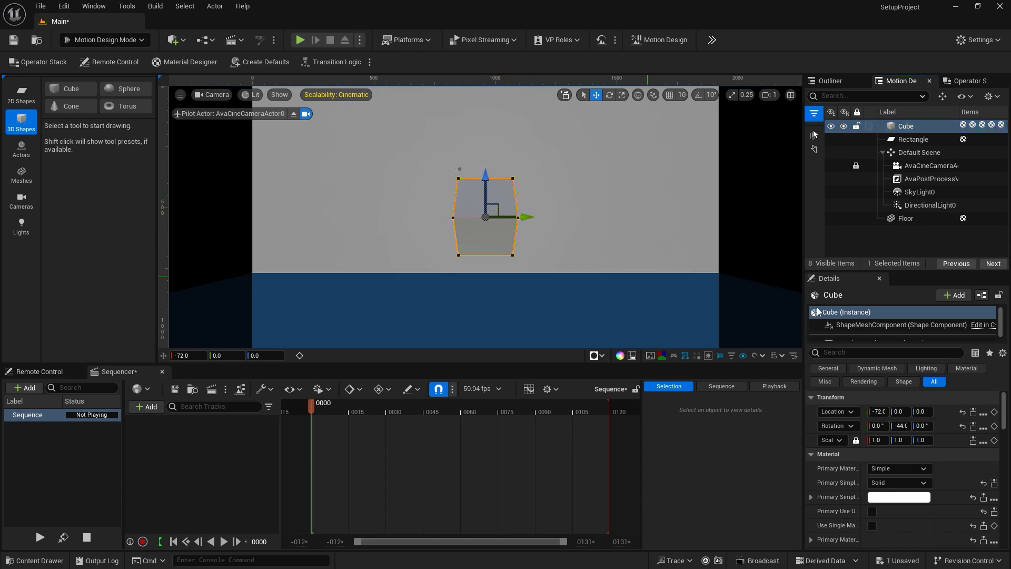
drag(868, 269, 856, 234)
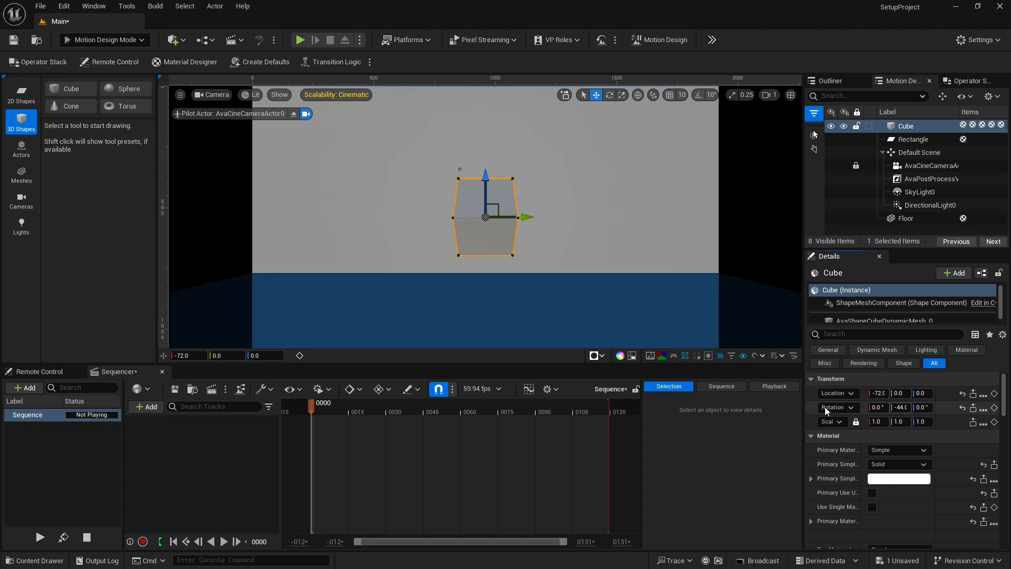
- Scroll through the Cube's Shape, Lighting, Rendering and Virtual Texture settings, then narrow the side panels to widen the viewport
scroll(833, 412, down, 3)
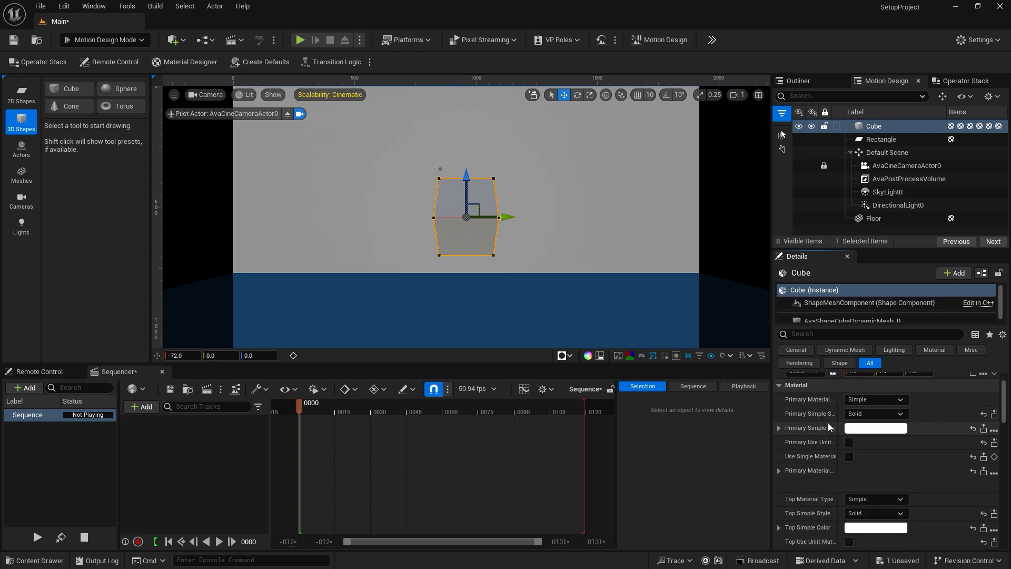
scroll(827, 423, down, 5)
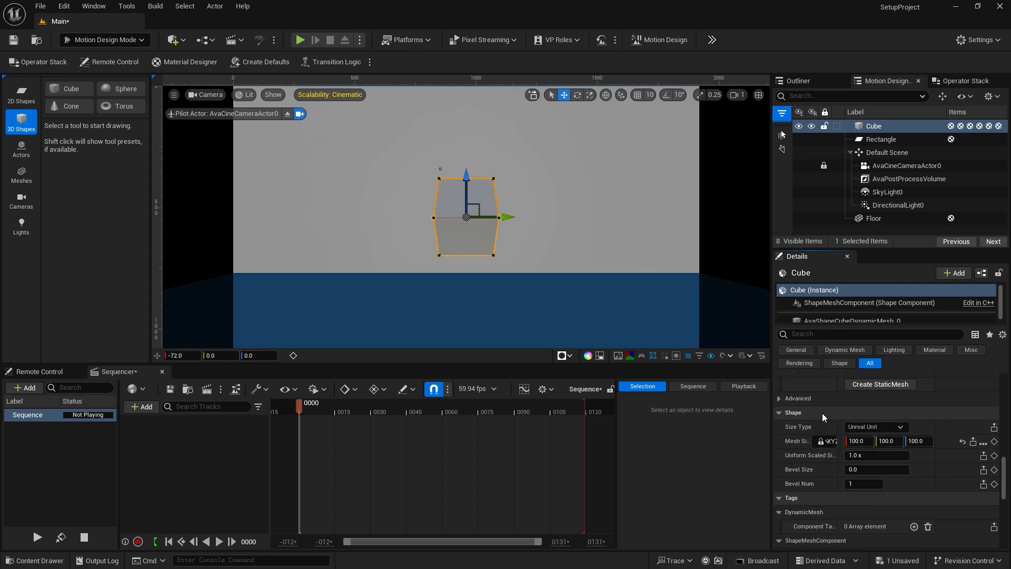
scroll(821, 415, down, 5)
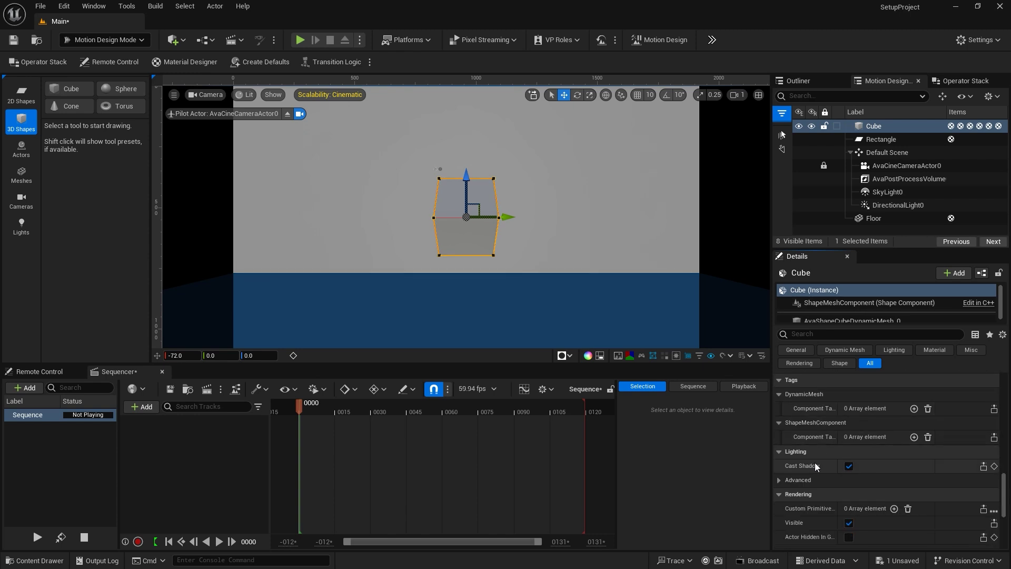
scroll(815, 464, down, 4)
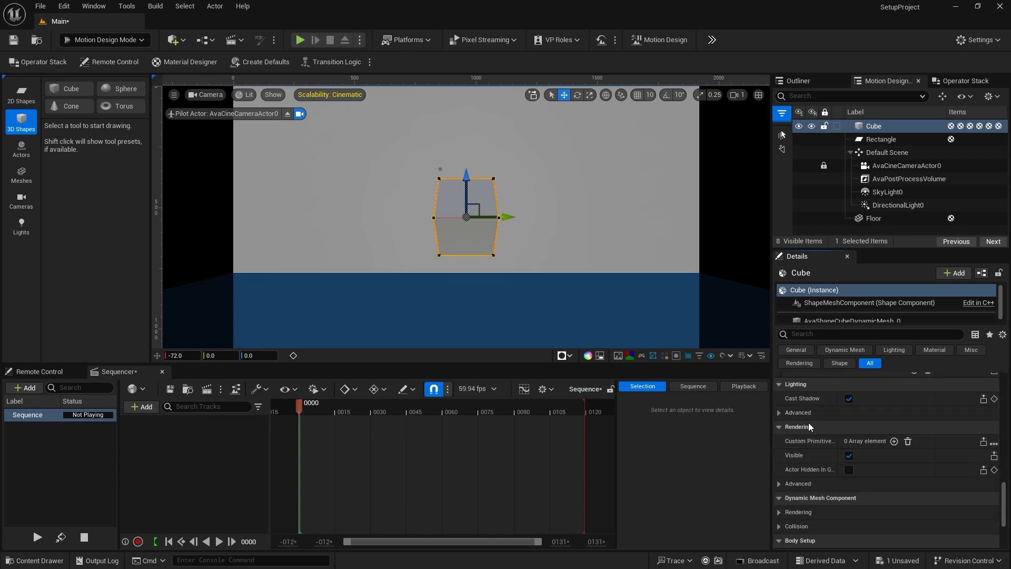
scroll(814, 440, down, 5)
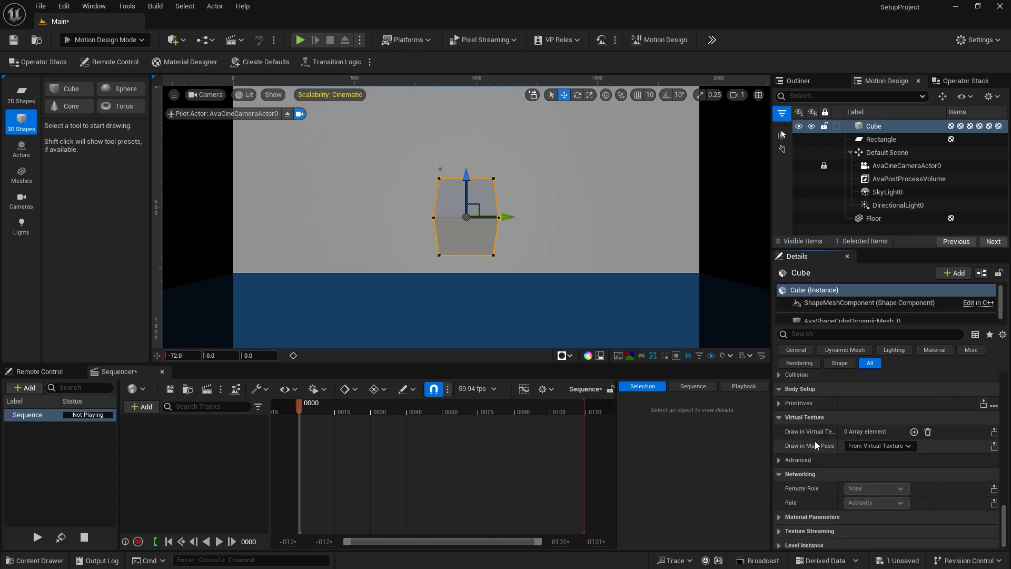
drag(771, 411, 816, 400)
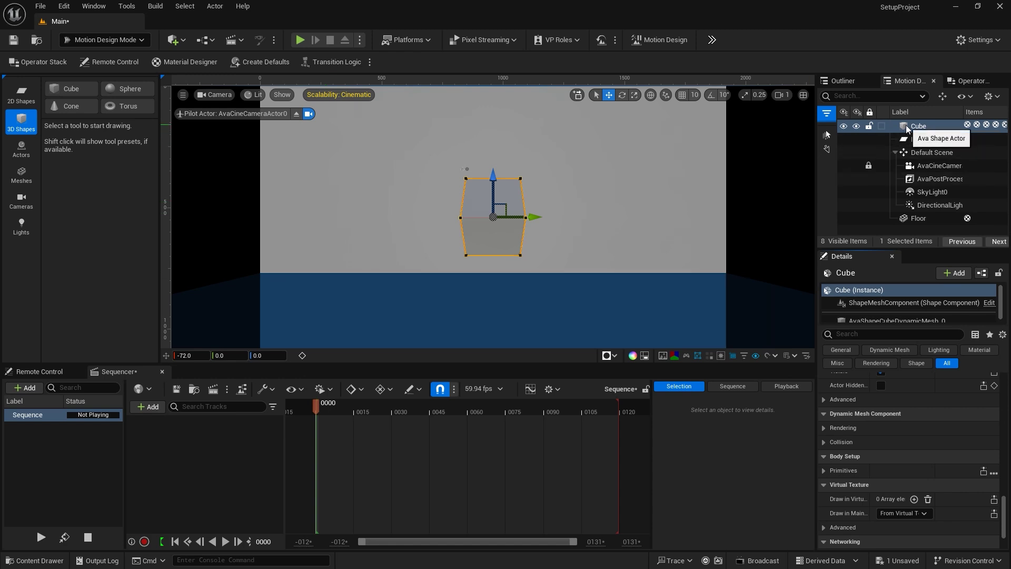
- Drag Cube into Sequencer, add a Transform track, and expand its Location, Rotation and Scale channels
drag(906, 129, 207, 455)
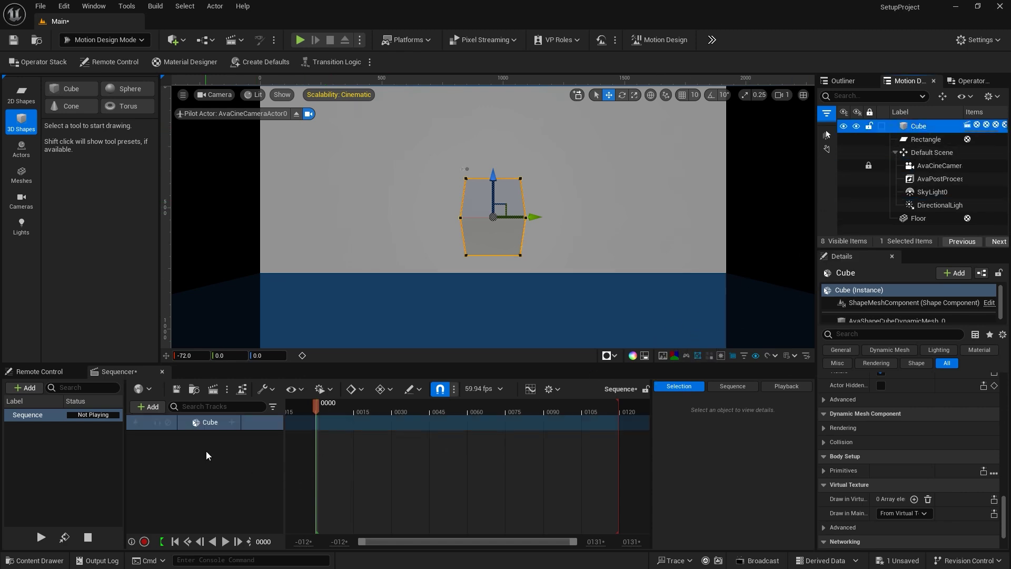
click(231, 422)
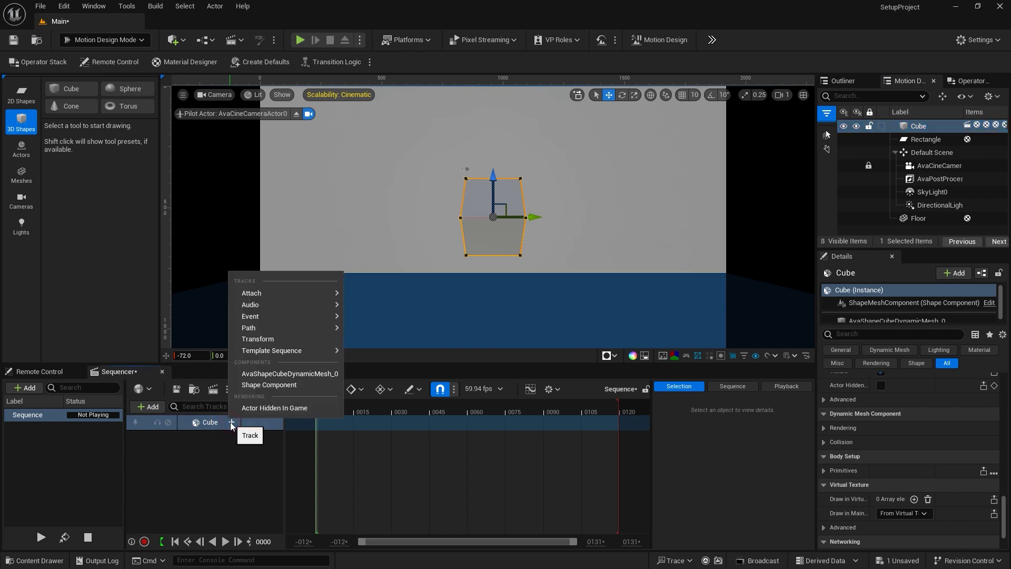
click(282, 339)
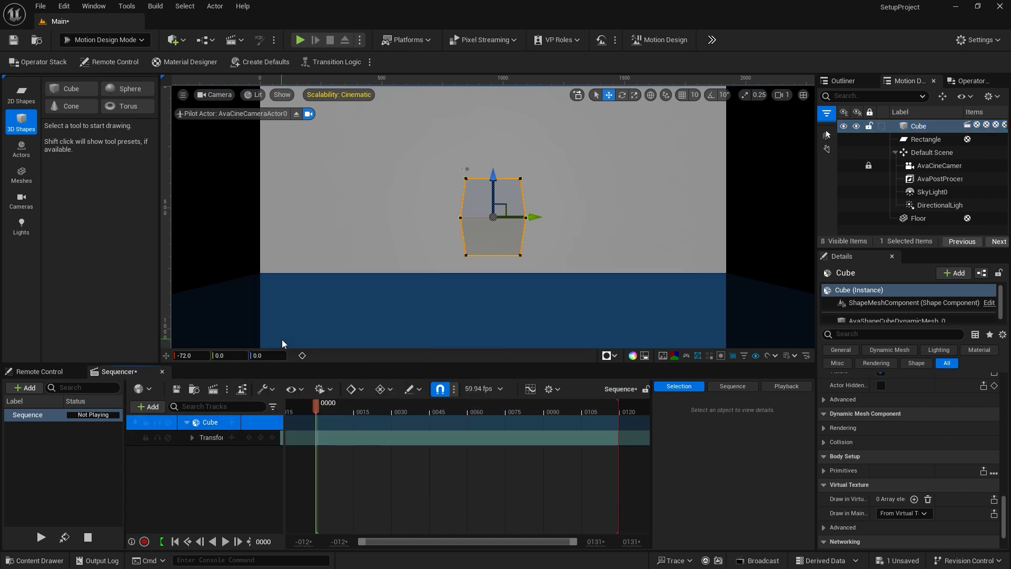
click(192, 438)
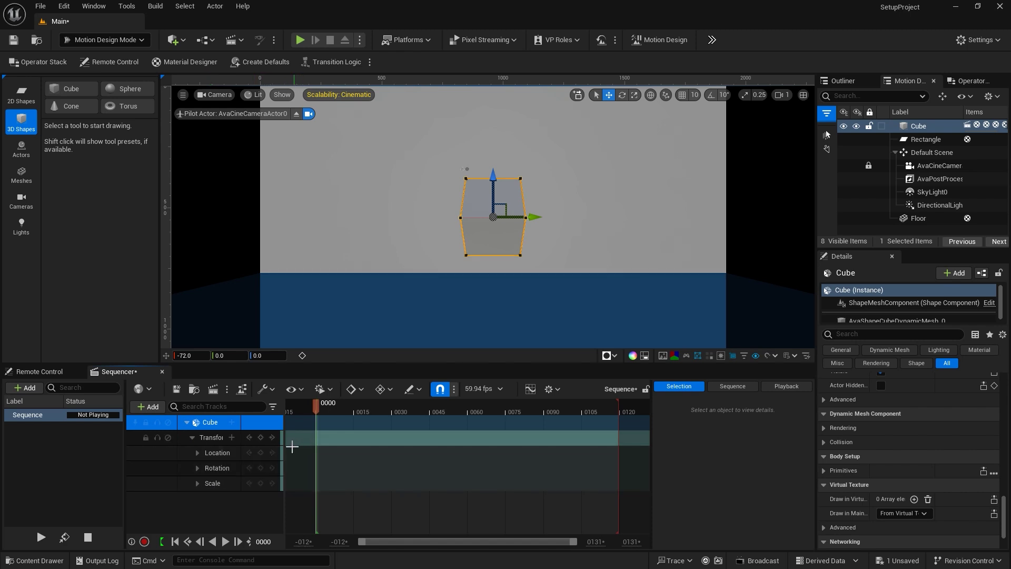
- Move the cube left to Y -248.48 and key its Location at frame 0
drag(533, 217, 398, 216)
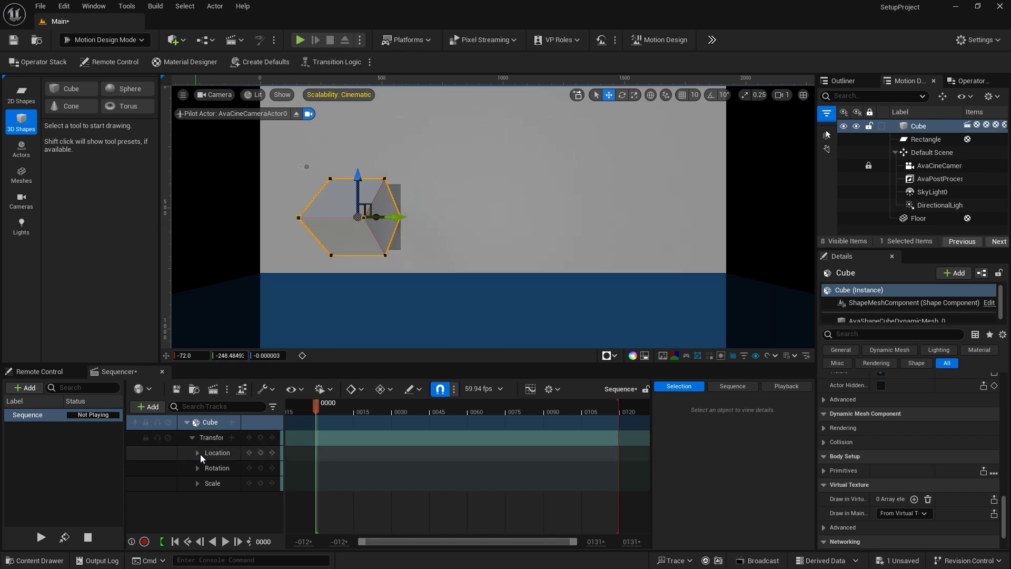
click(197, 453)
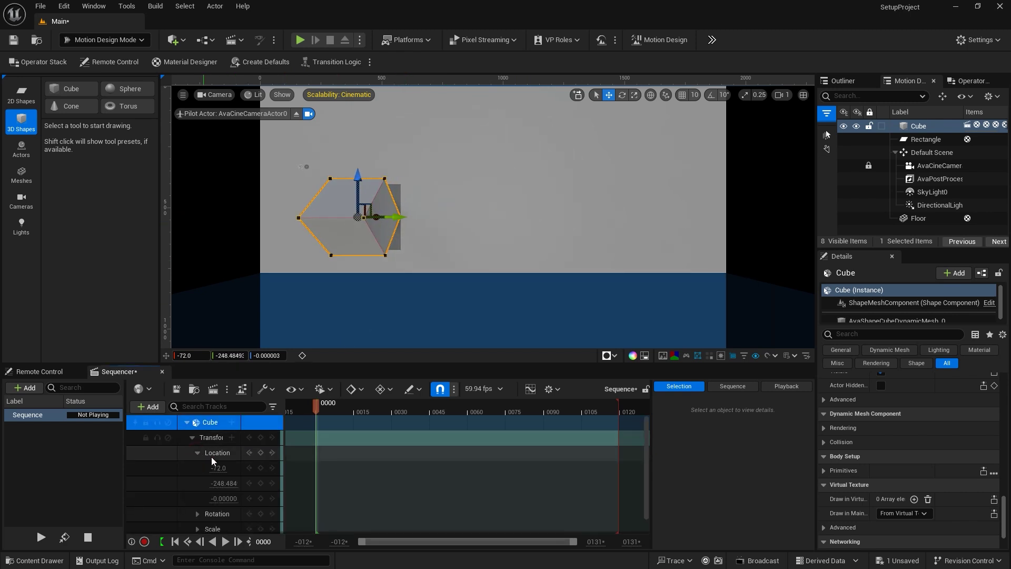
click(261, 453)
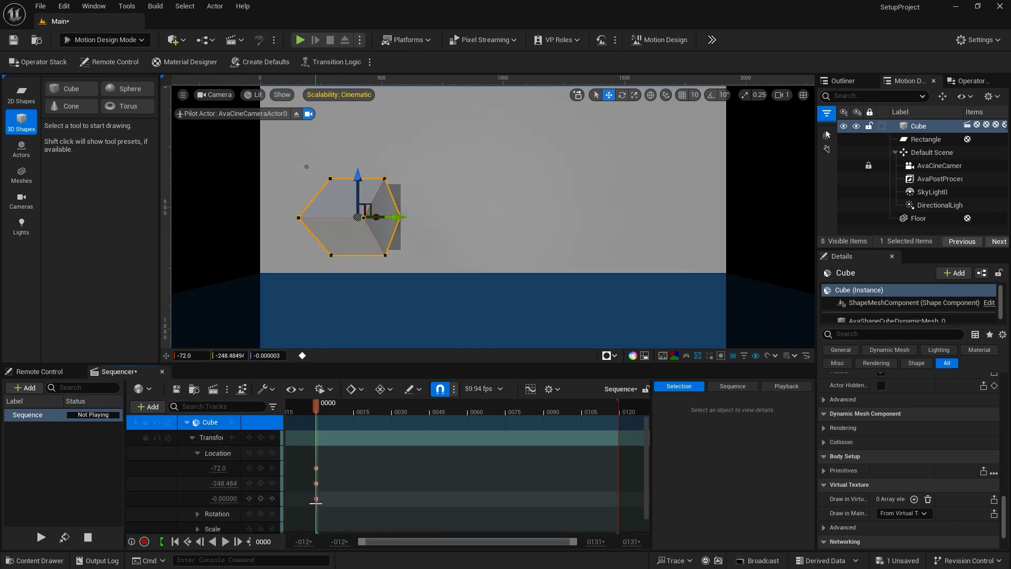
- Key the cube at Y 216.58 on frame 60, then rewind and play the slide
drag(318, 404, 468, 408)
drag(402, 218, 664, 218)
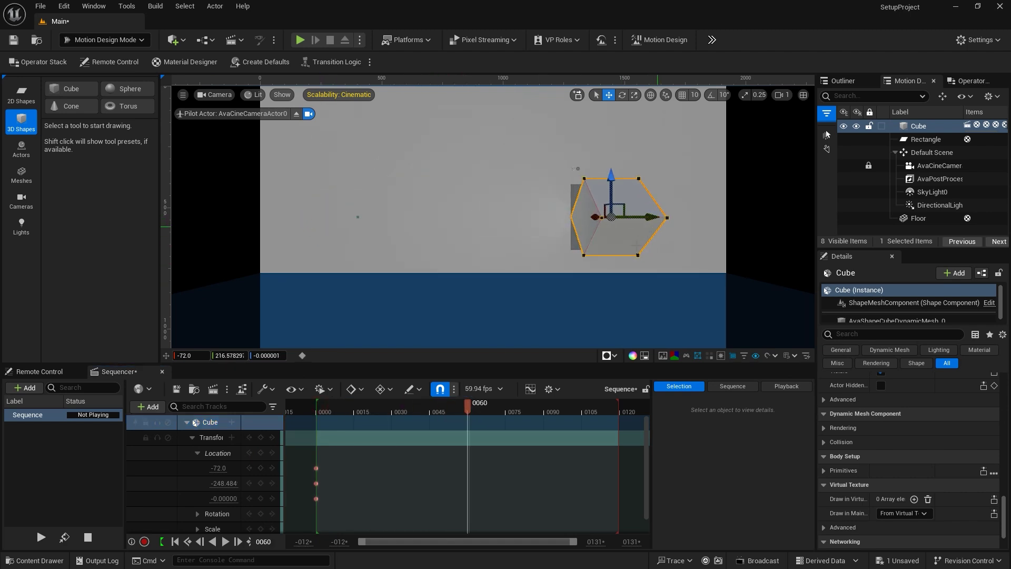
click(261, 451)
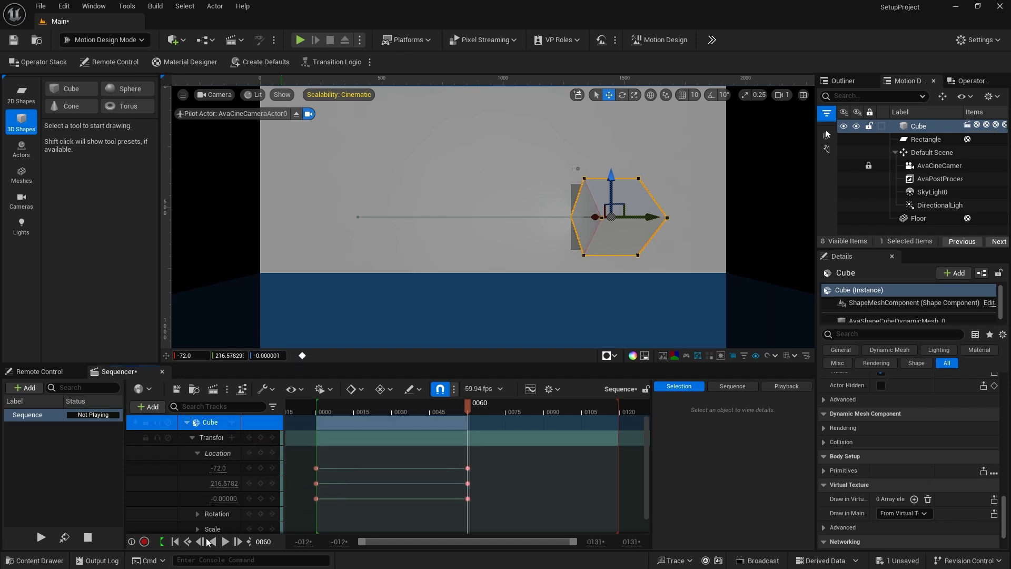
click(175, 541)
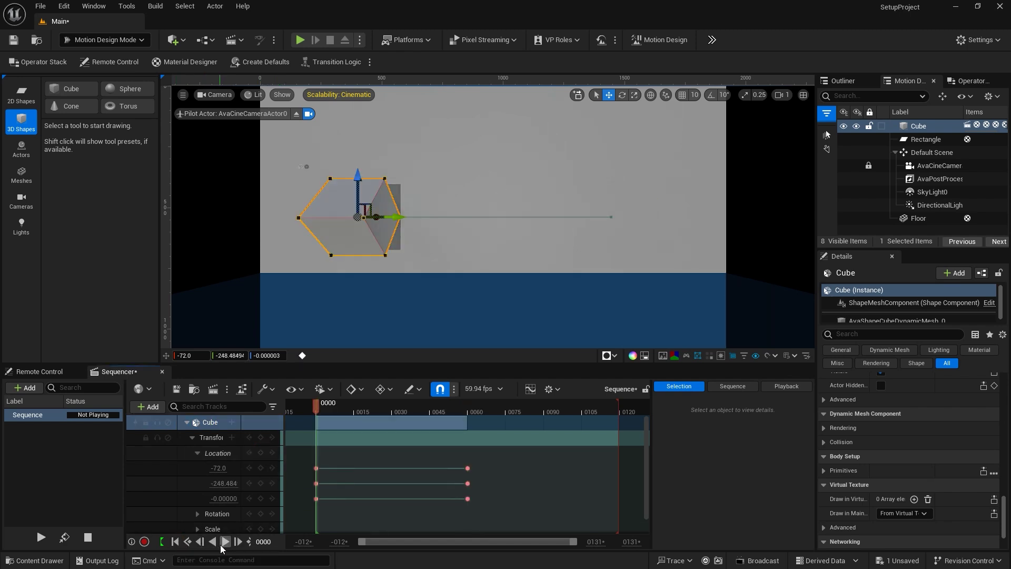
click(224, 546)
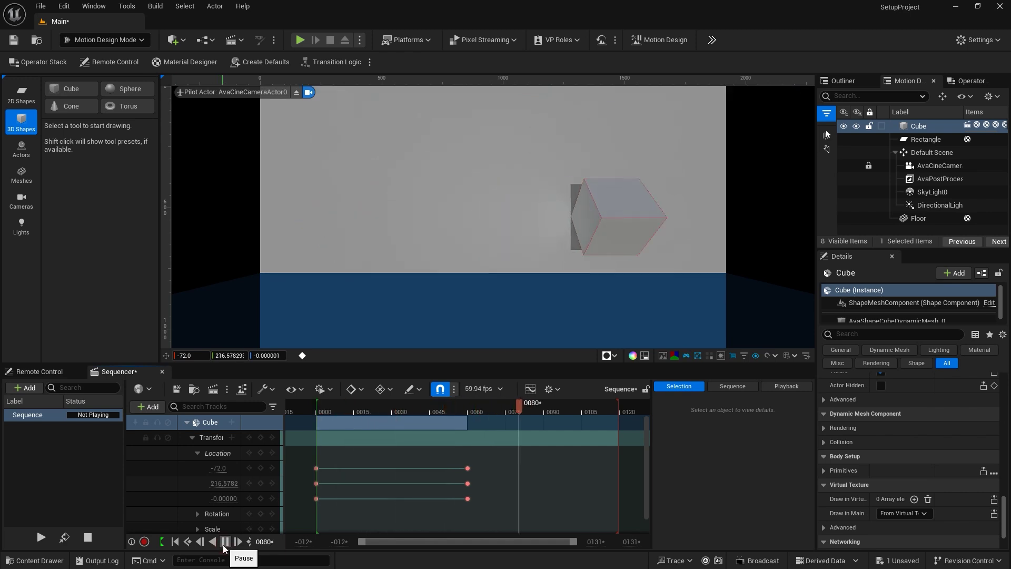
- Switch the Sequencer display rate from 59.94 fps to 30 fps in the toolbar dropdown
click(501, 389)
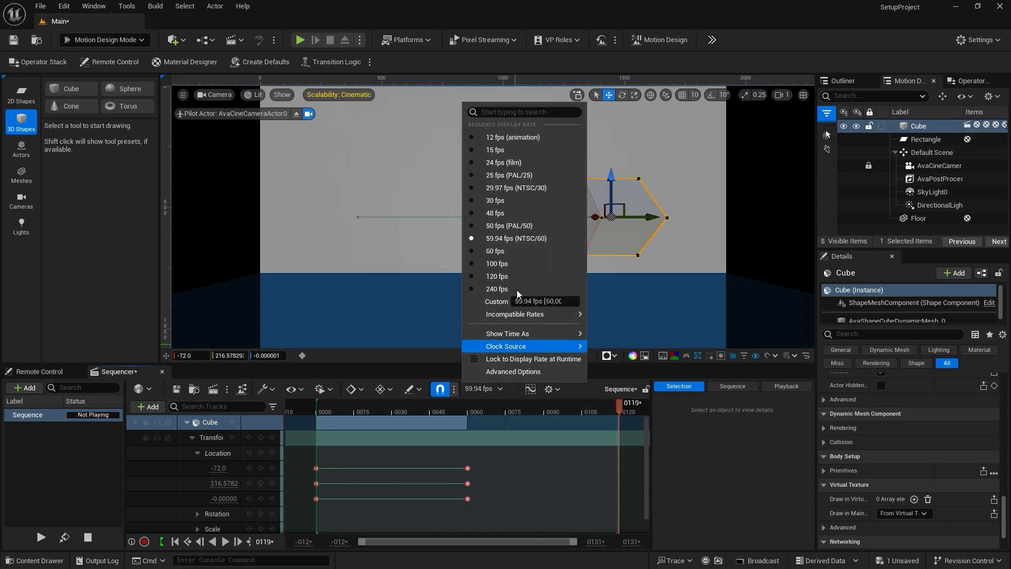
click(497, 201)
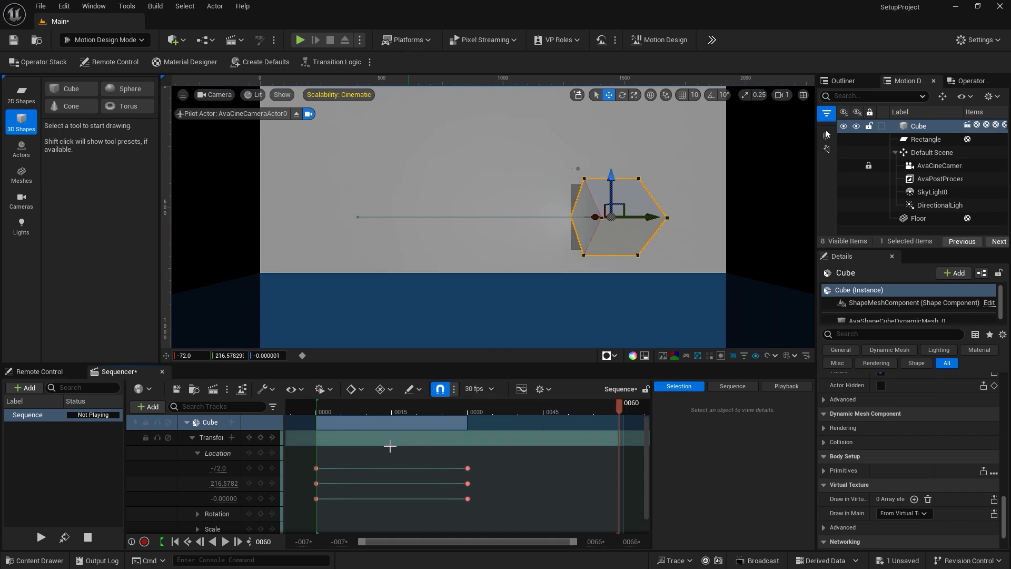
click(214, 389)
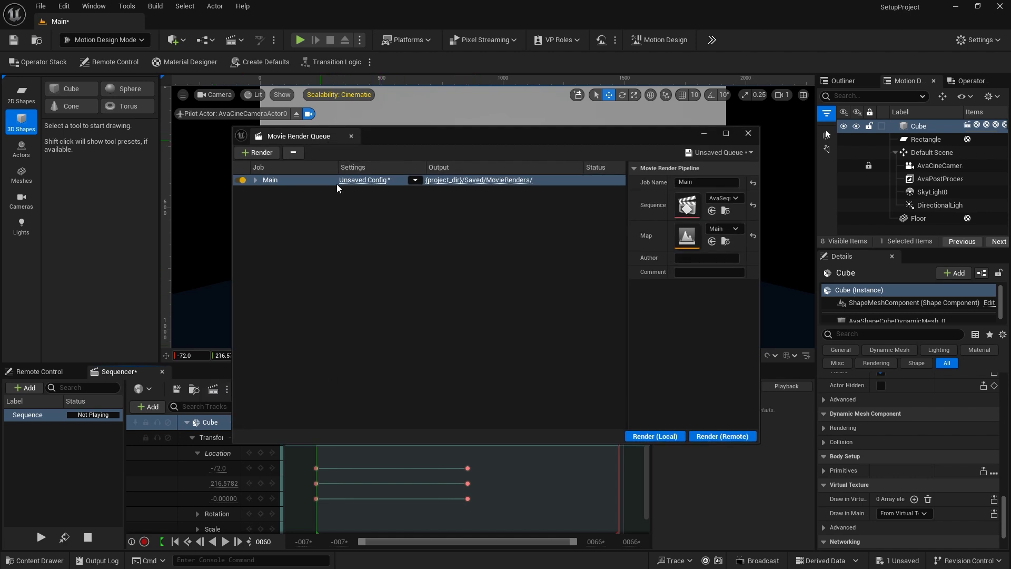
click(749, 133)
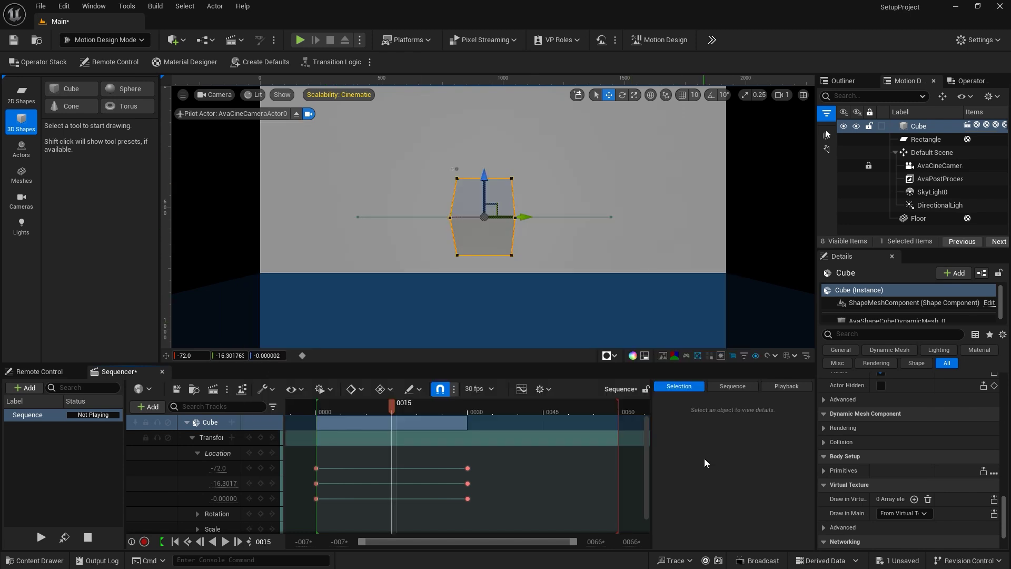